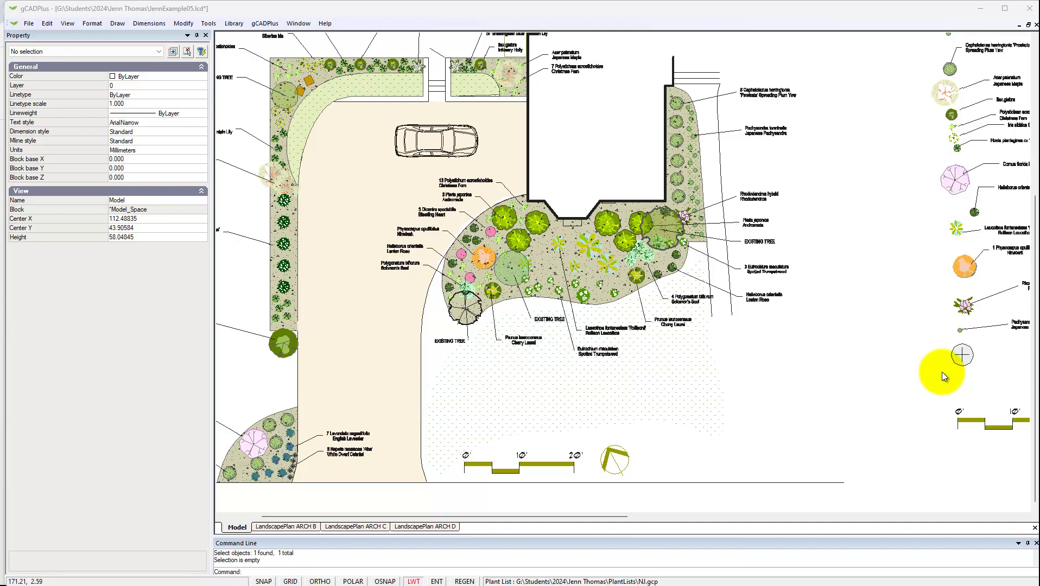
- Turn on Show symbols with names to highlight plant symbols carrying species names
left_click(952, 114)
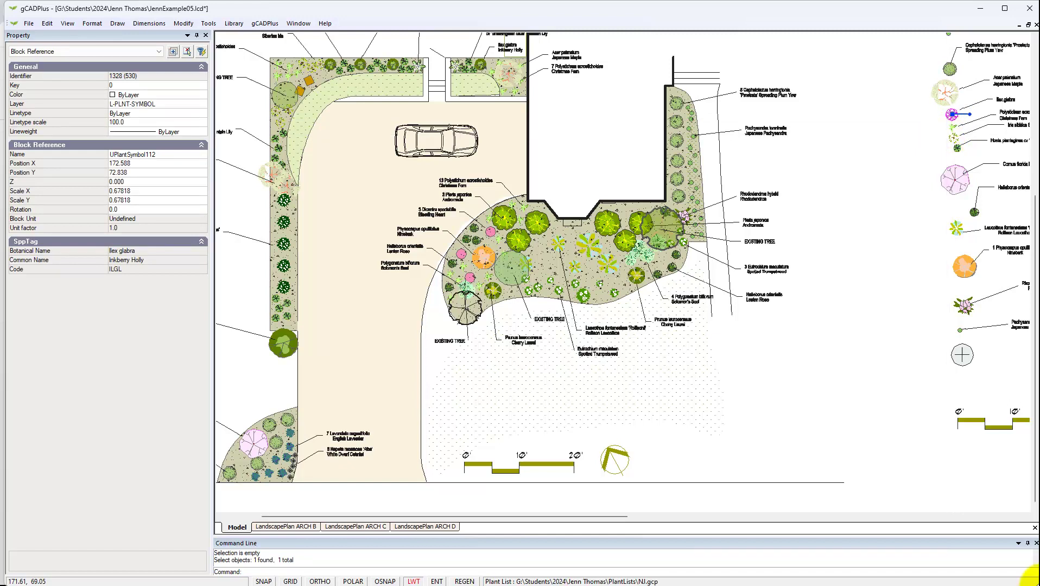
key("Escape")
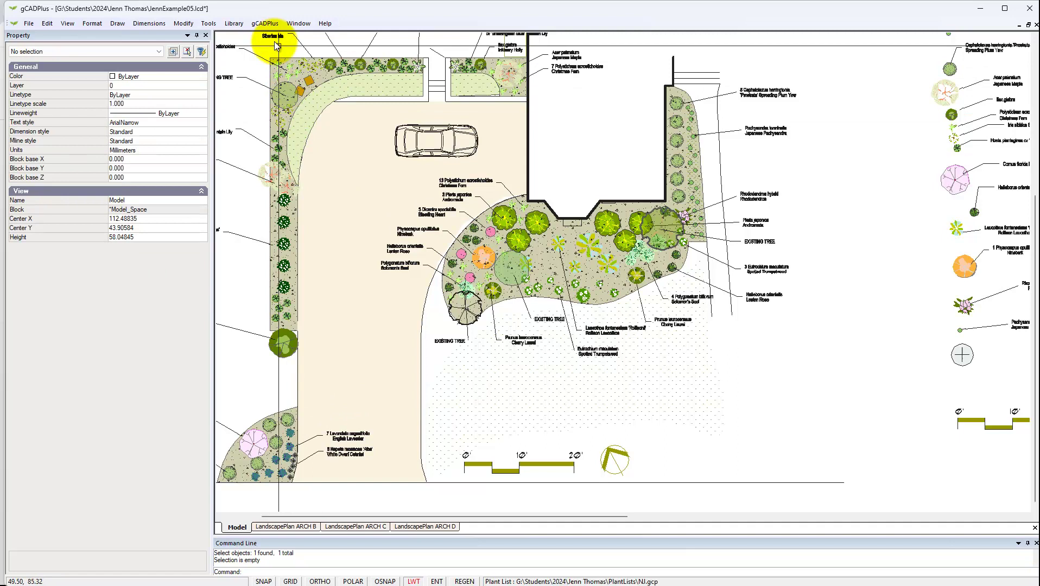
left_click(263, 23)
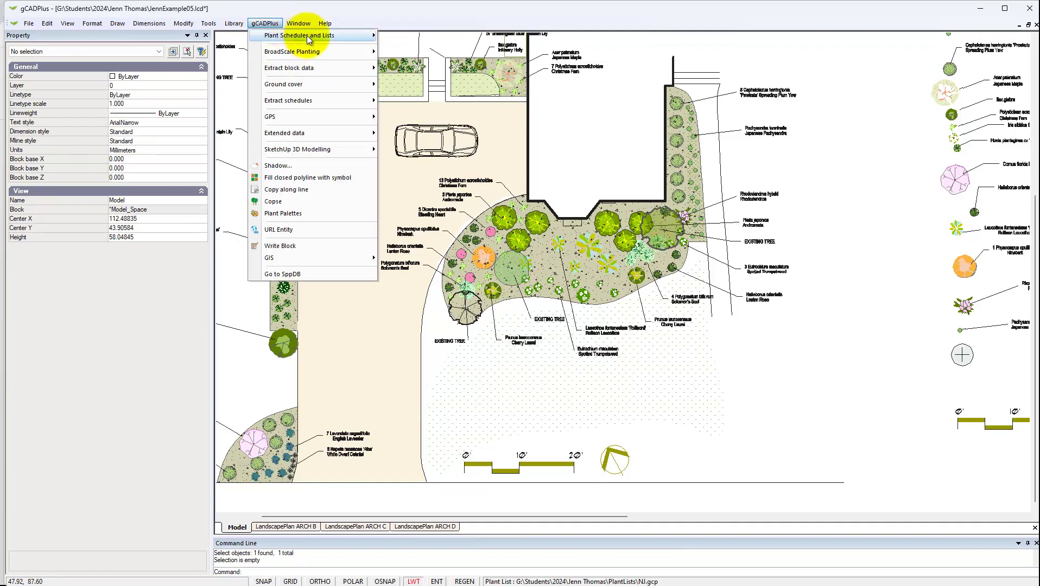
mouse_move(306, 34)
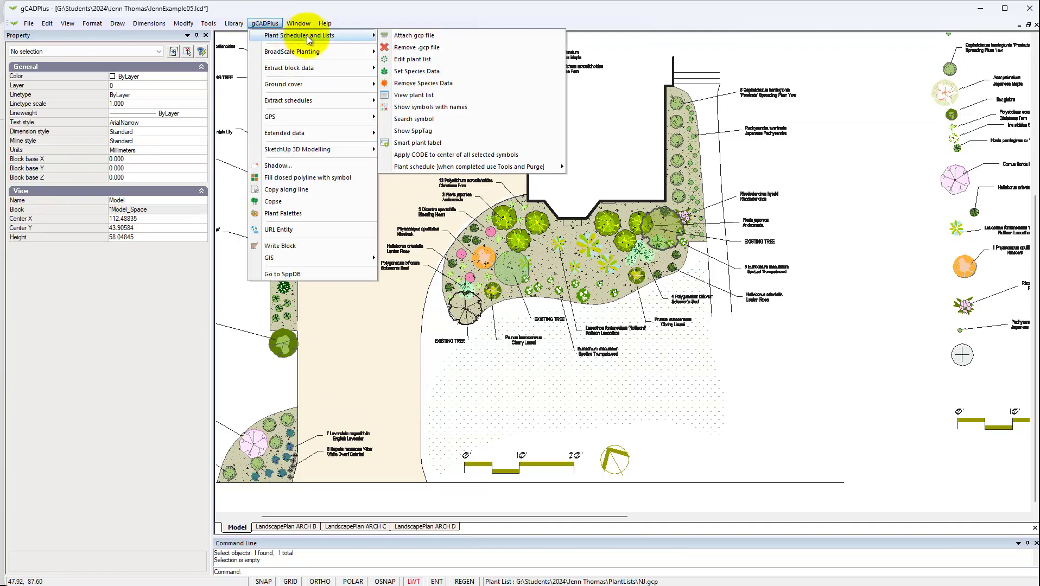
left_click(456, 107)
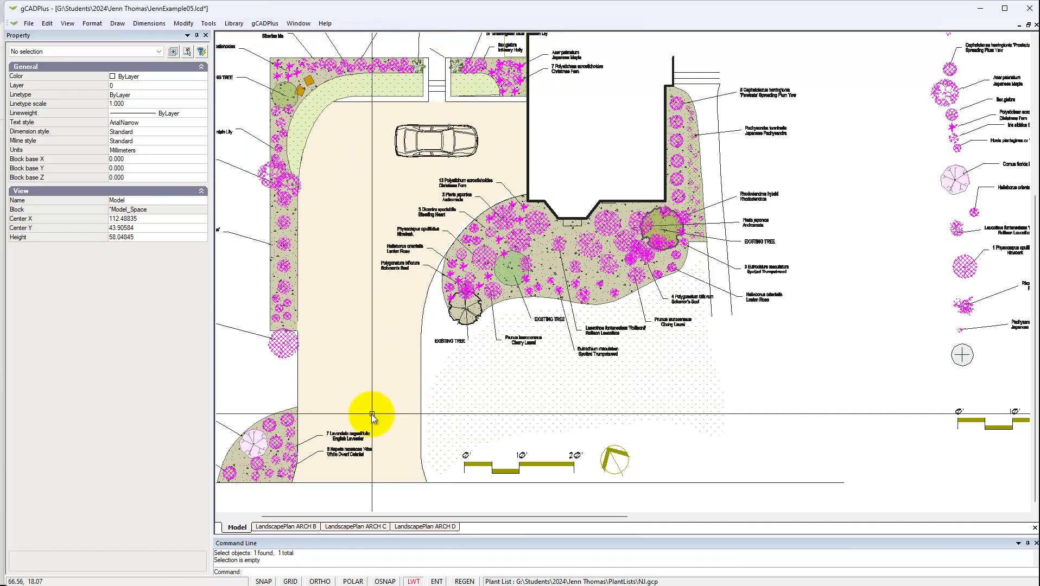
- Zoom into the lower-left bed and select the Spreading Plum Yew symbol
mouse_move(251, 448)
middle_mouse_down()
mouse_move(274, 440)
mouse_move(360, 480)
mouse_move(444, 386)
mouse_move(547, 314)
middle_mouse_up()
scroll(408, 381, "up", 3)
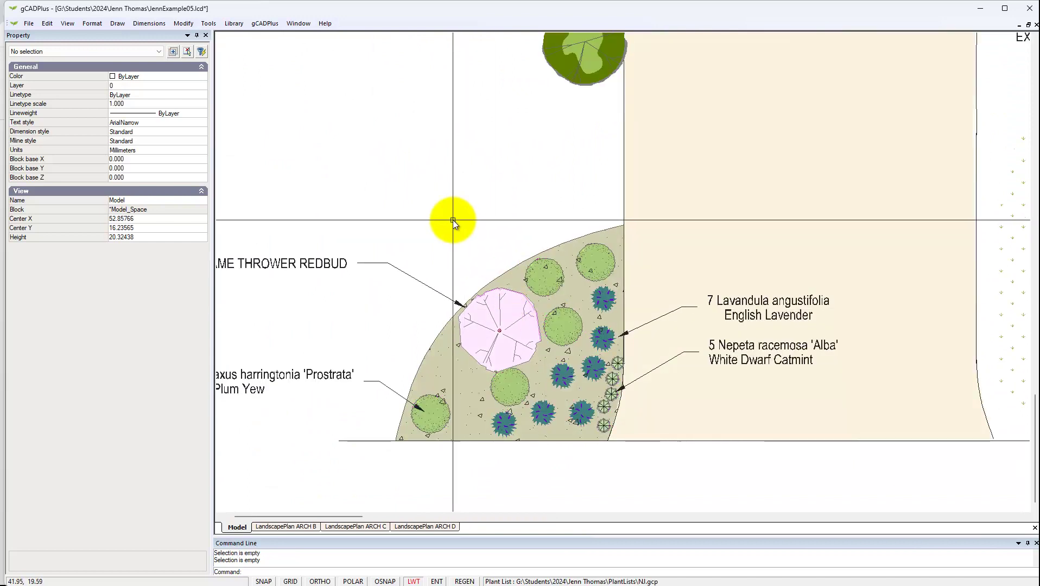
left_click(547, 286)
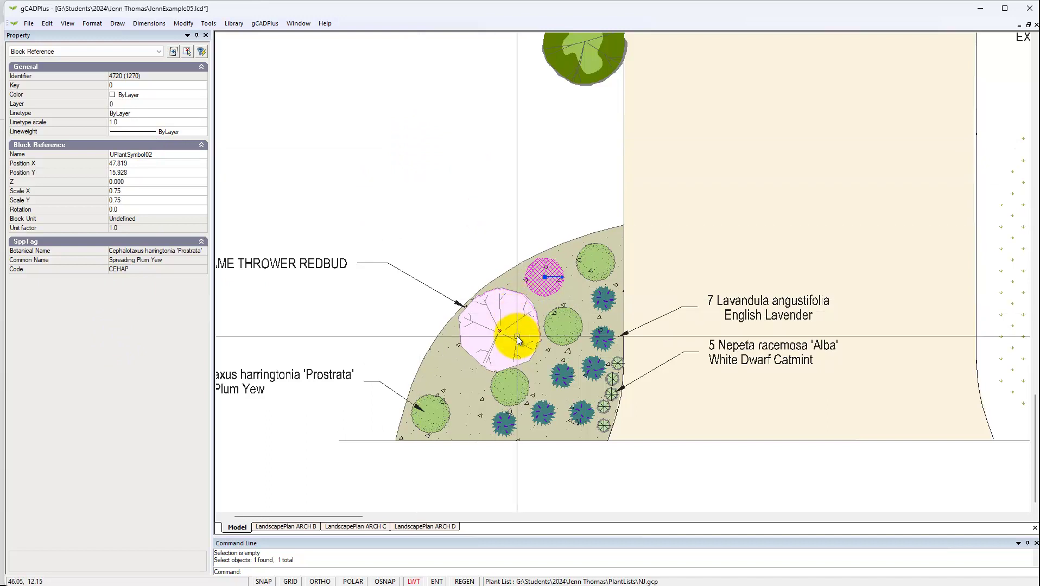
- Start Set Species Data on the pink symbol in the lower-left bed
left_click(500, 326)
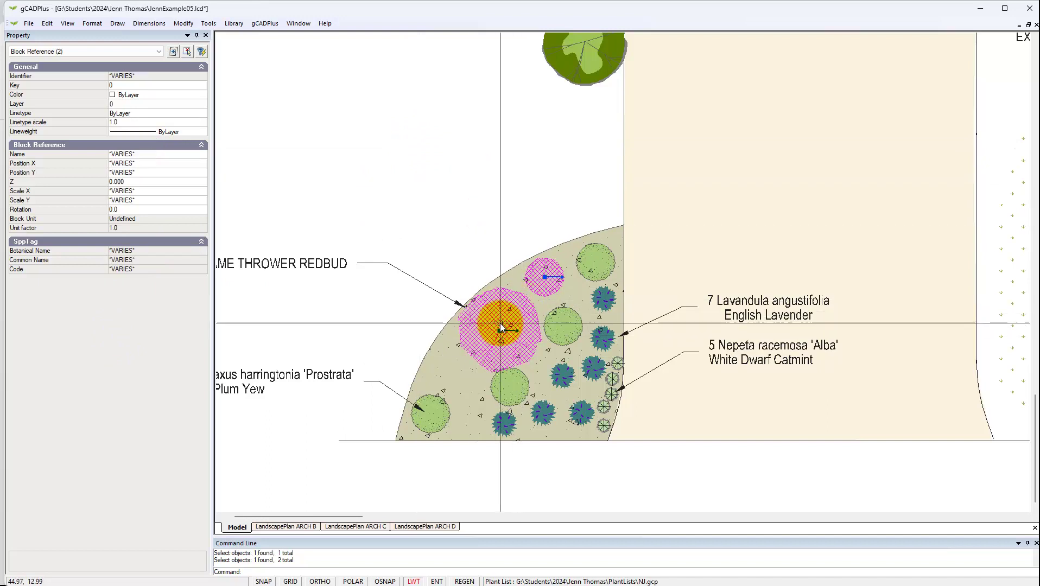
left_click(265, 23)
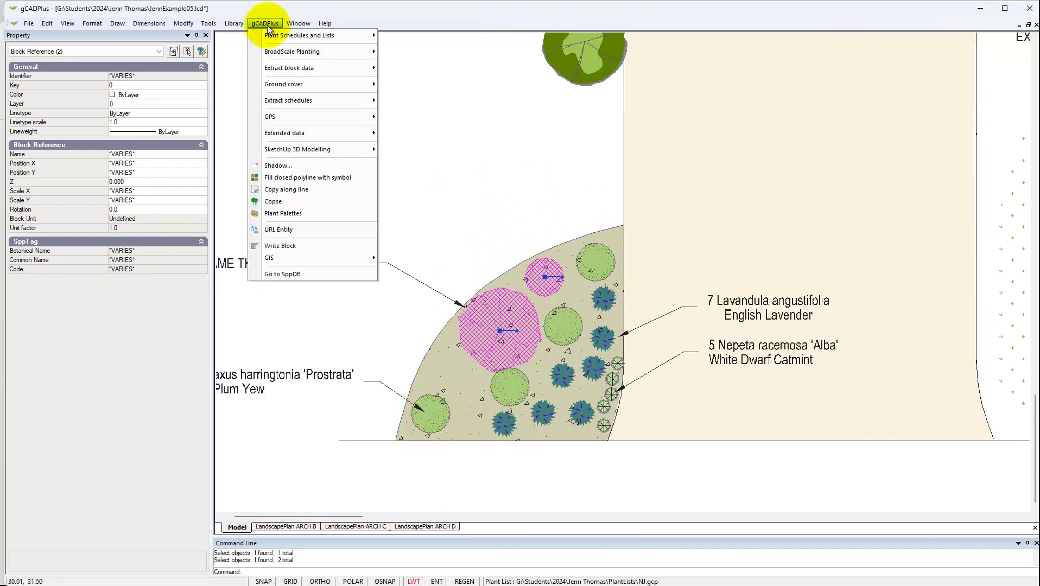
mouse_move(320, 36)
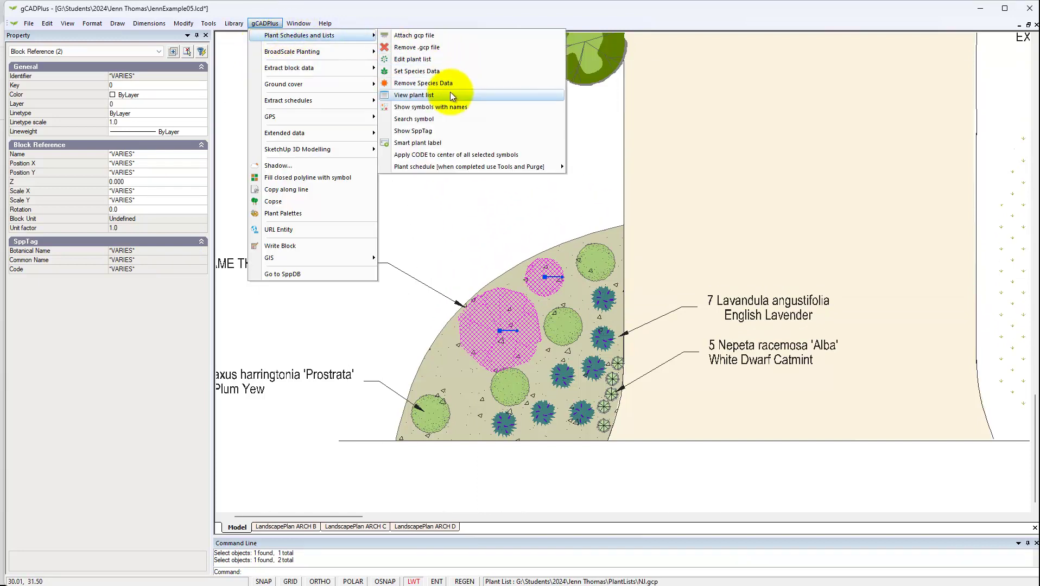
left_click(433, 72)
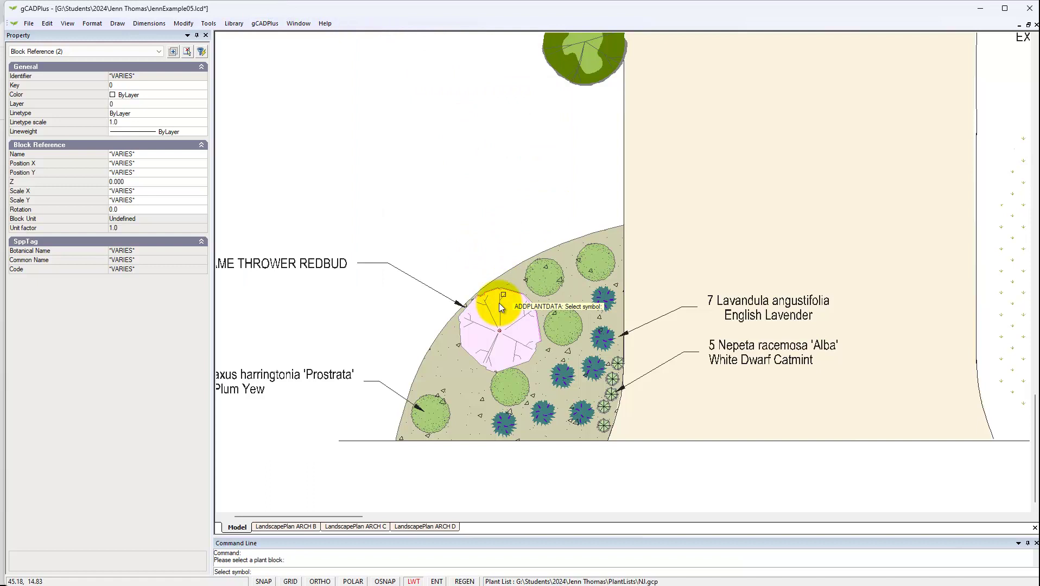
left_click(497, 324)
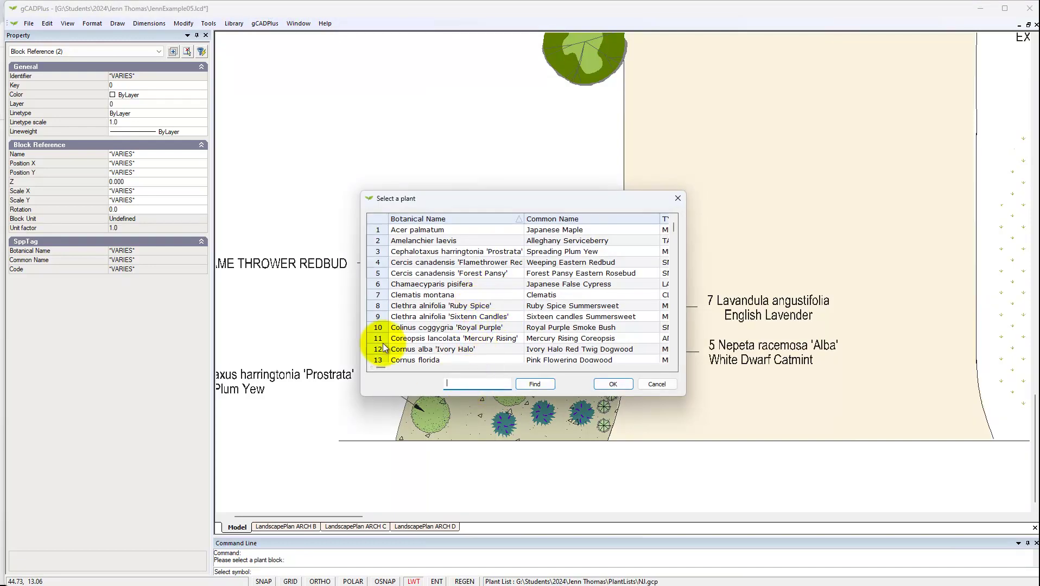
- Search 'redbud' and assign Weeping Eastern Redbud to the pink symbol
type("redbud")
key("Return")
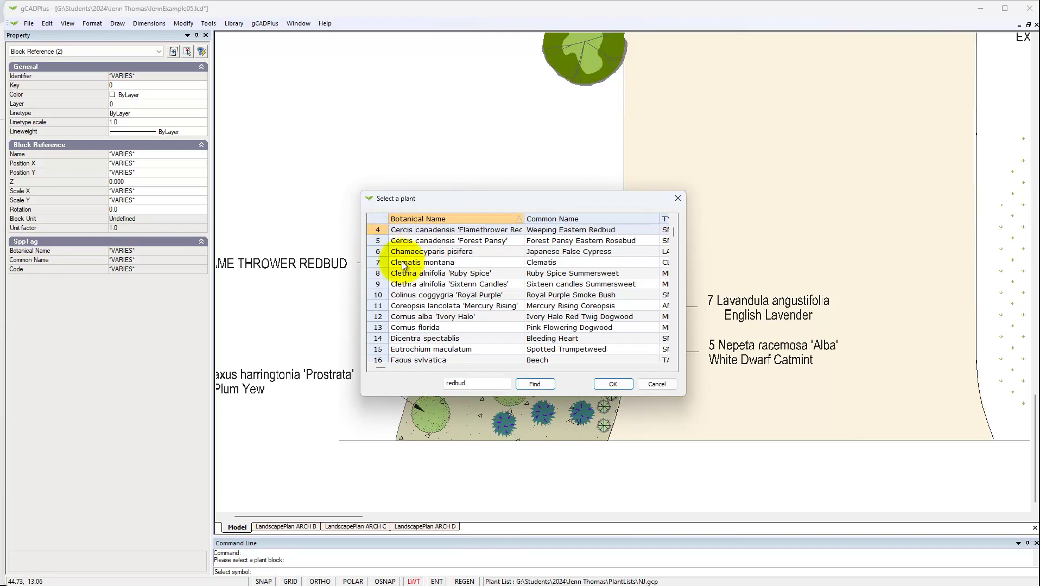
left_click(378, 229)
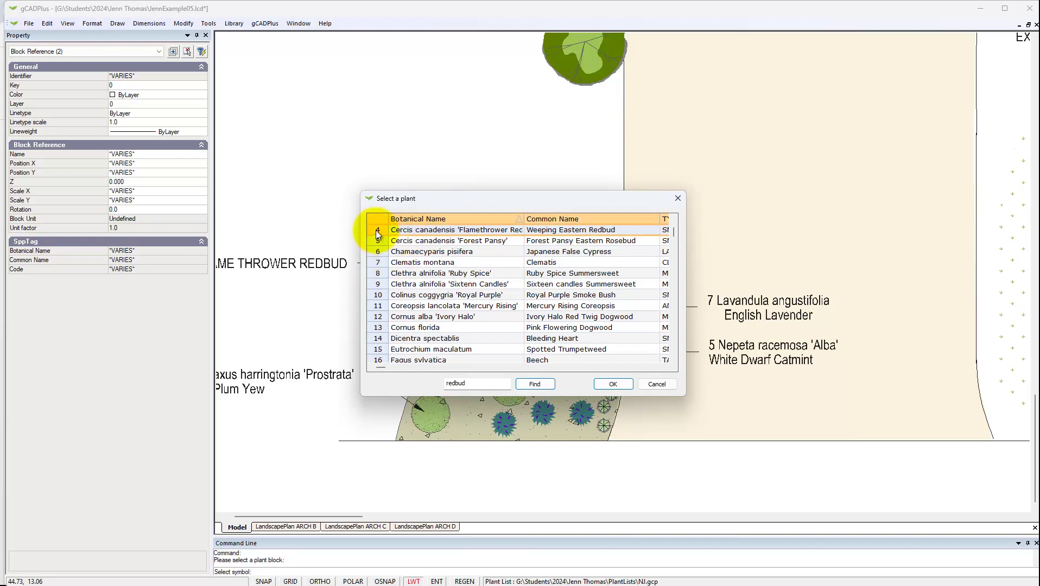
left_click(614, 384)
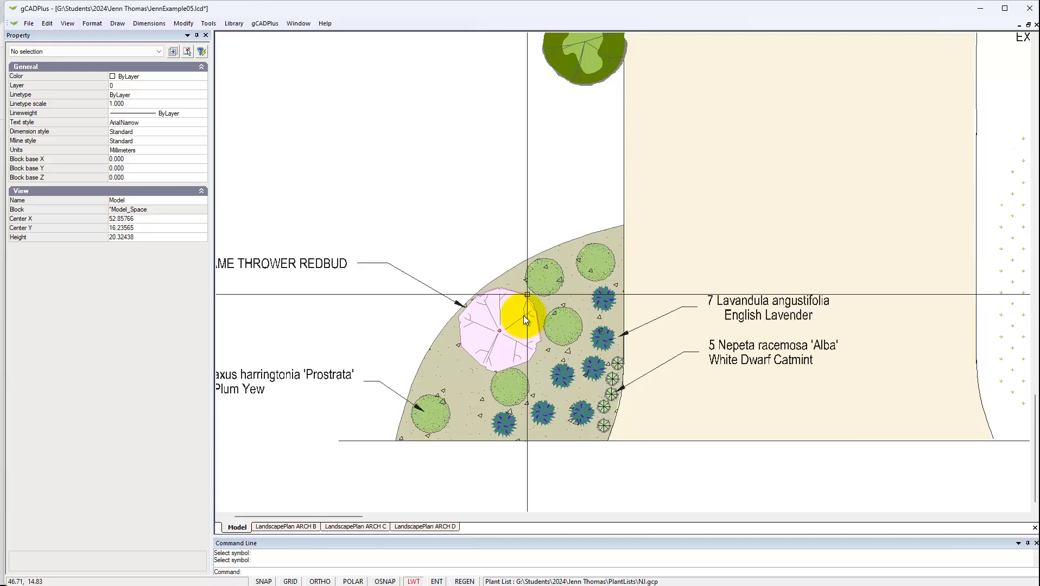
left_click(507, 336)
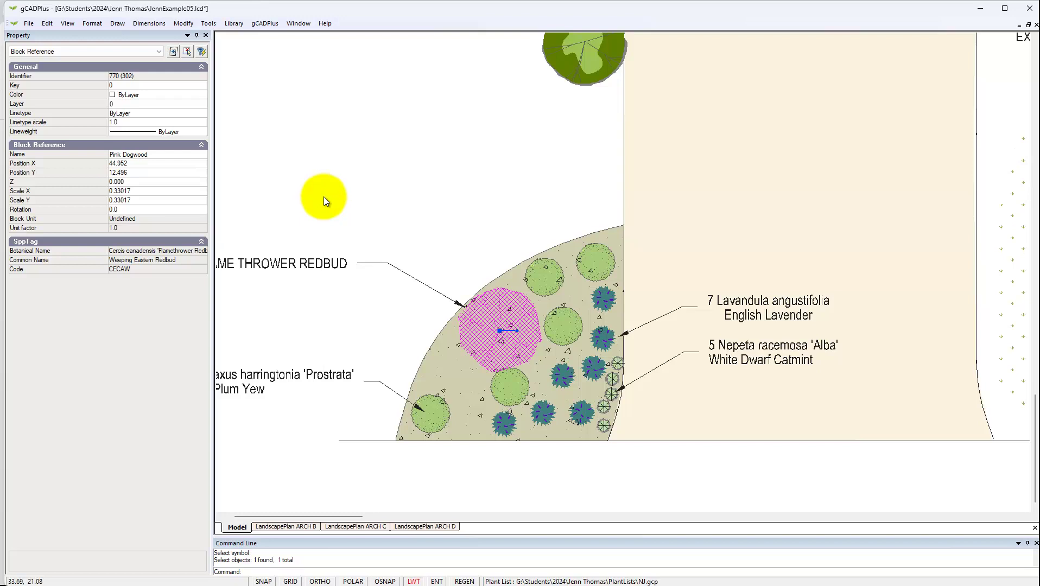
key("Escape")
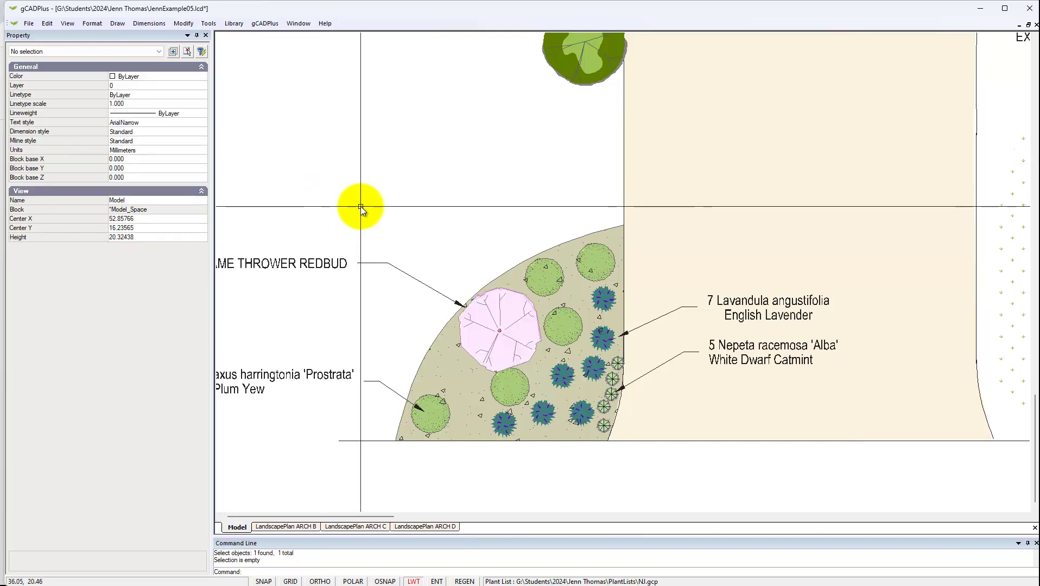
scroll(361, 206, "down", 2)
scroll(364, 208, "down", 2)
- Pan the model to centre the whole plan with the plant legend on the right
mouse_move(399, 197)
middle_mouse_down()
mouse_move(402, 322)
mouse_move(383, 360)
middle_mouse_up()
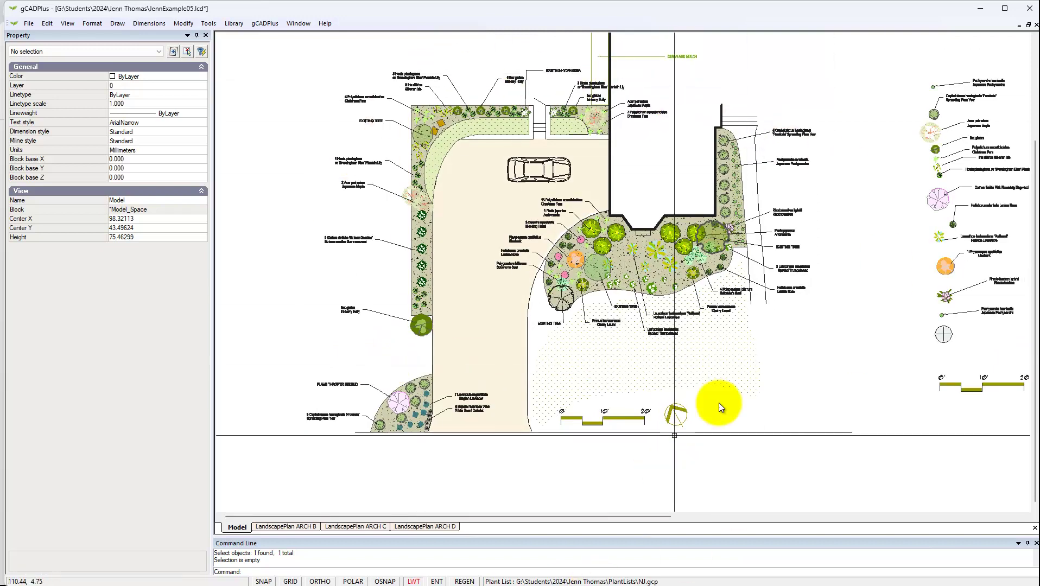
middle_click_drag(731, 363, 442, 516)
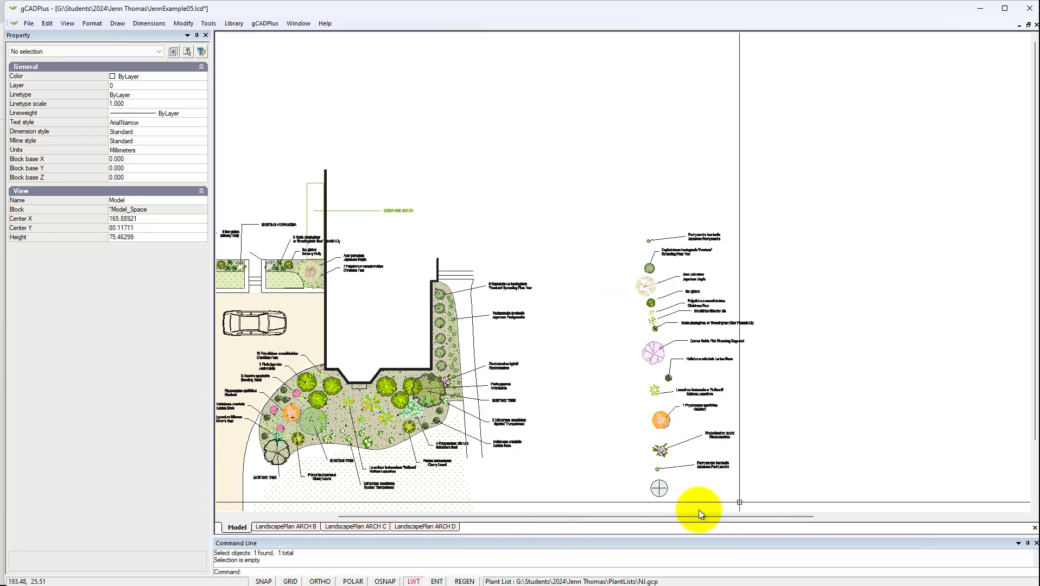
middle_click_drag(620, 463, 667, 304)
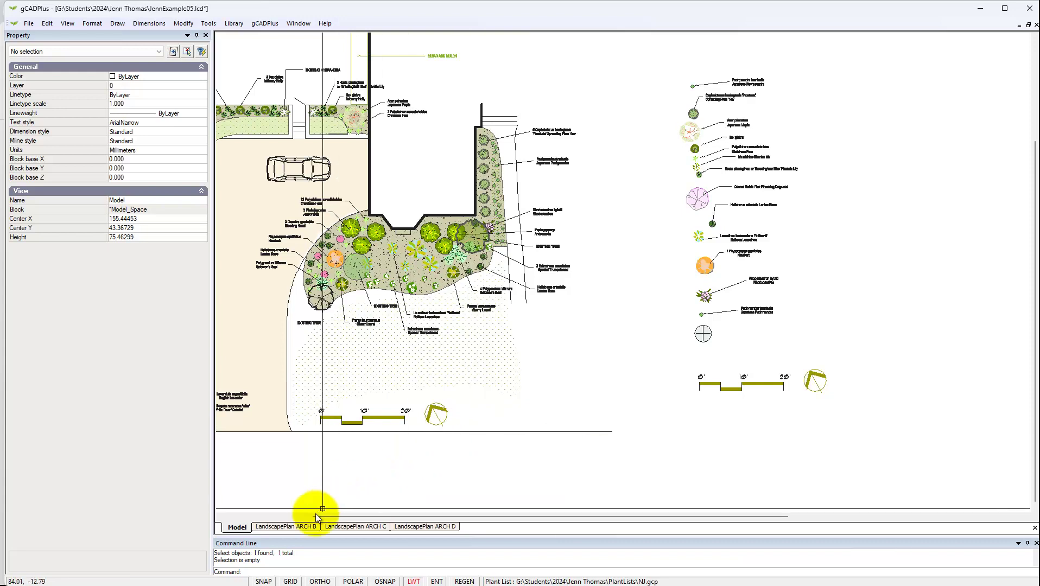
- Open the LandscapePlan ARCH B layout and zoom in to read the plant schedule rows
left_click(299, 527)
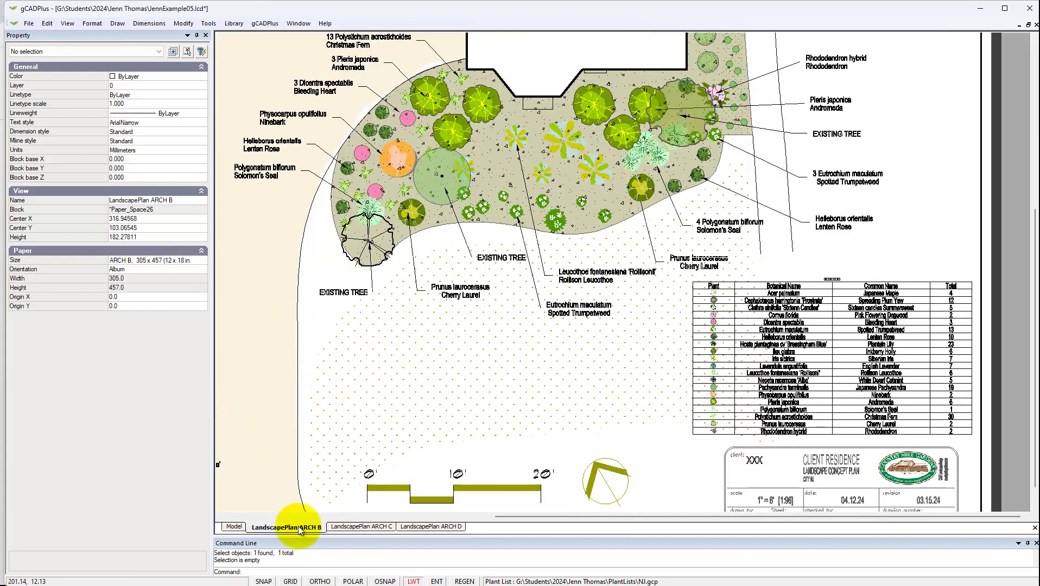
scroll(438, 384, "down", 1)
scroll(733, 480, "up", 4)
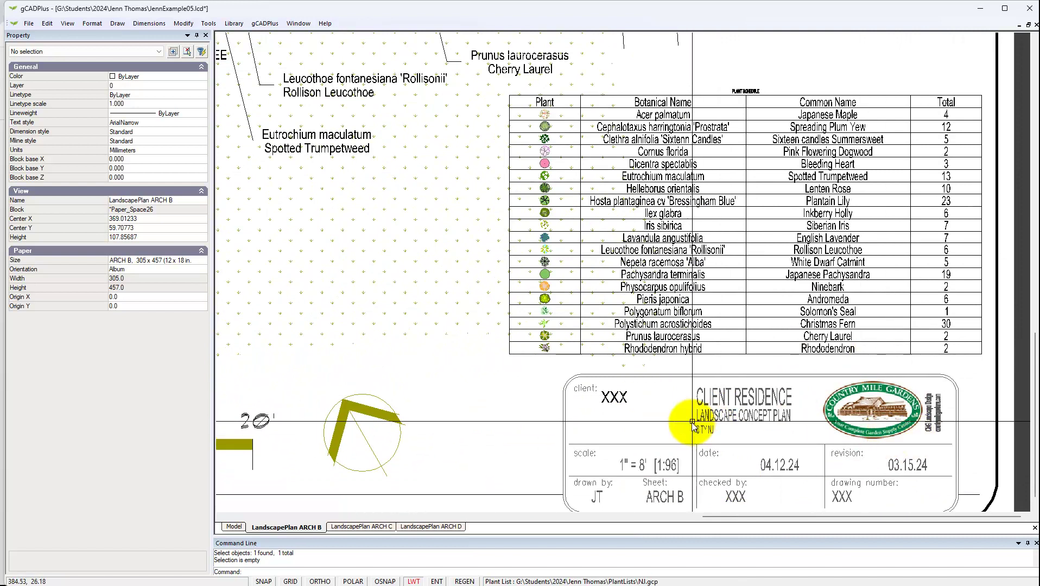
scroll(688, 429, "down", 2)
scroll(687, 429, "down", 2)
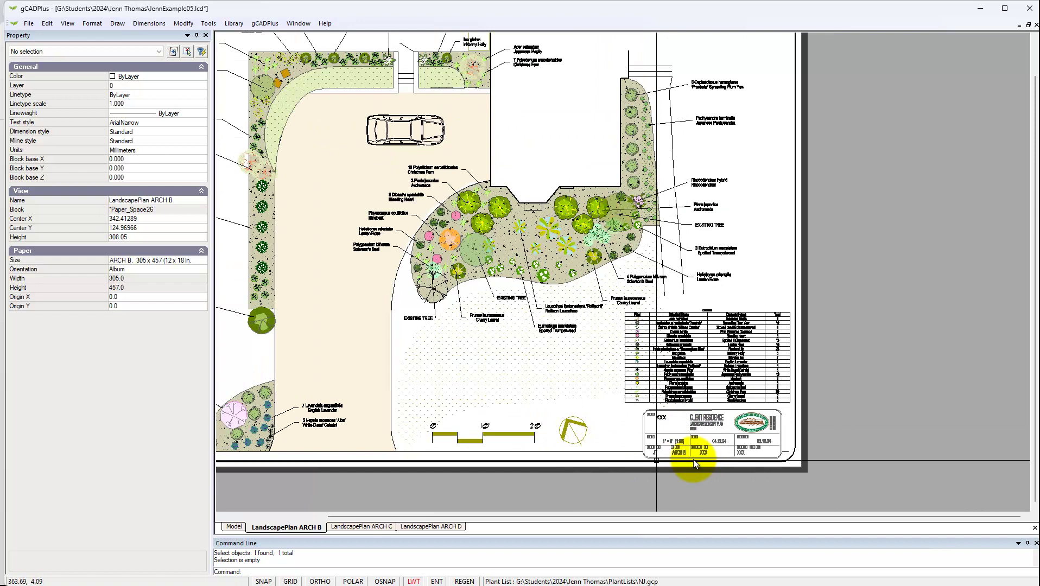
scroll(666, 348, "up", 3)
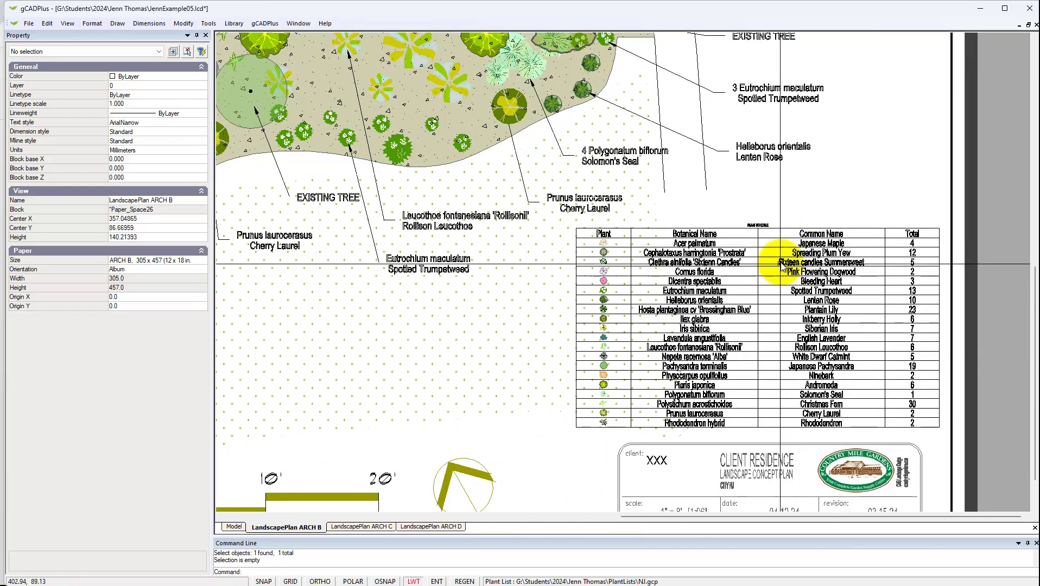
scroll(747, 247, "up", 1)
scroll(761, 230, "up", 1)
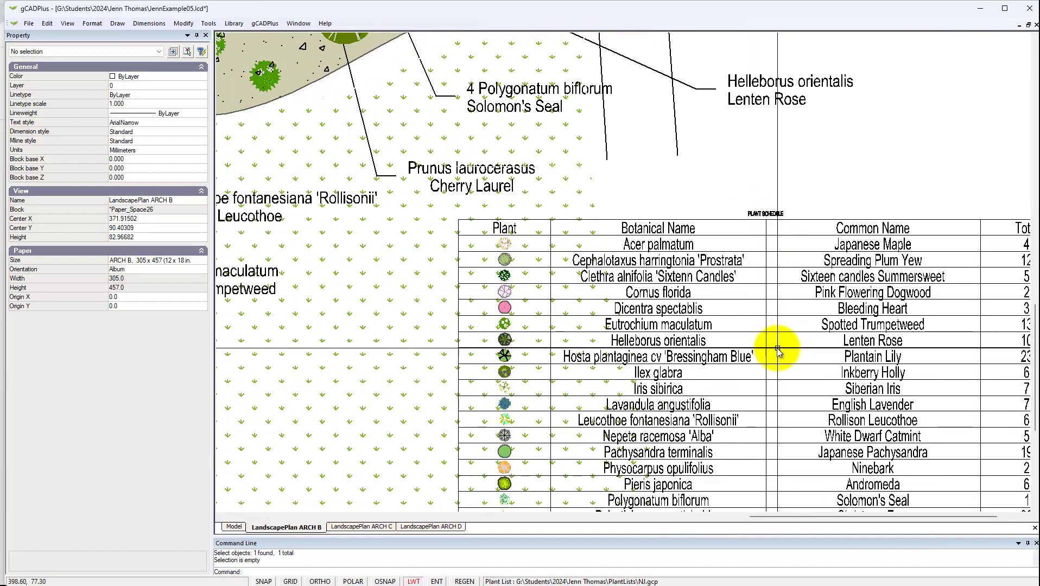
scroll(523, 316, "down", 2)
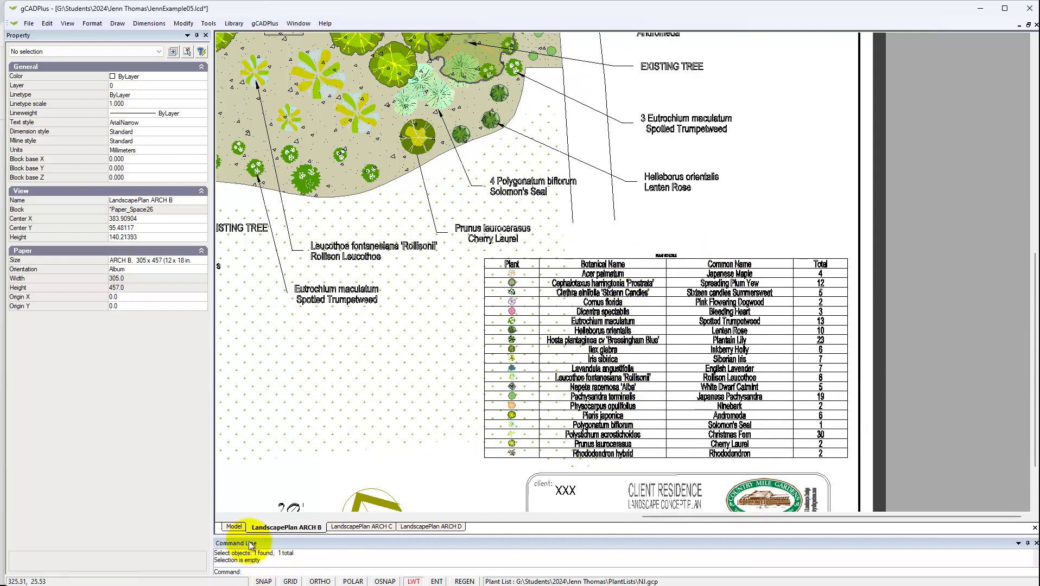
- Return to model space and zoom to the plant schedule table
left_click(234, 528)
scroll(439, 432, "down", 2)
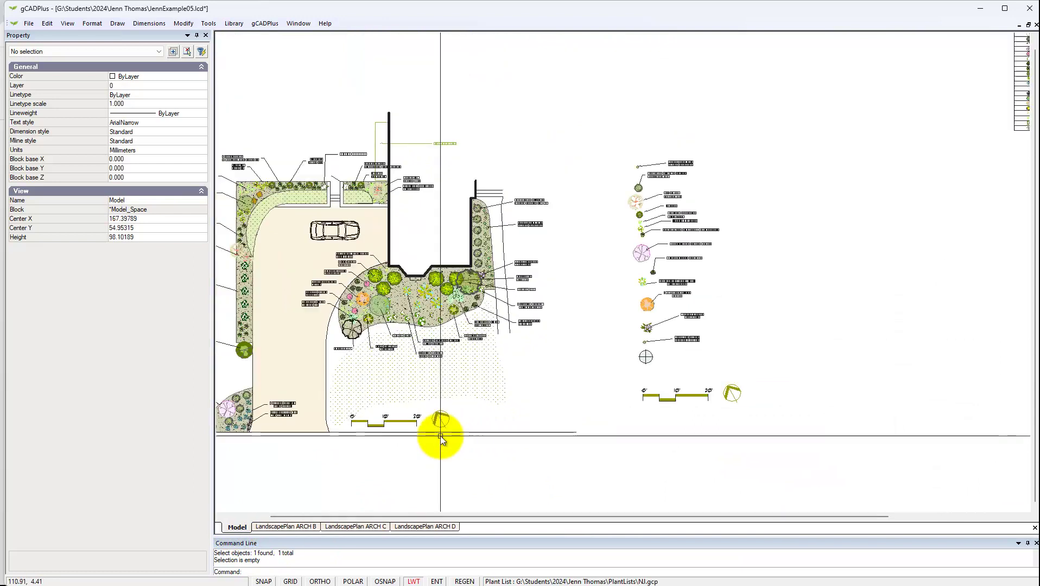
scroll(704, 360, "down", 2)
middle_click_drag(785, 307, 483, 364)
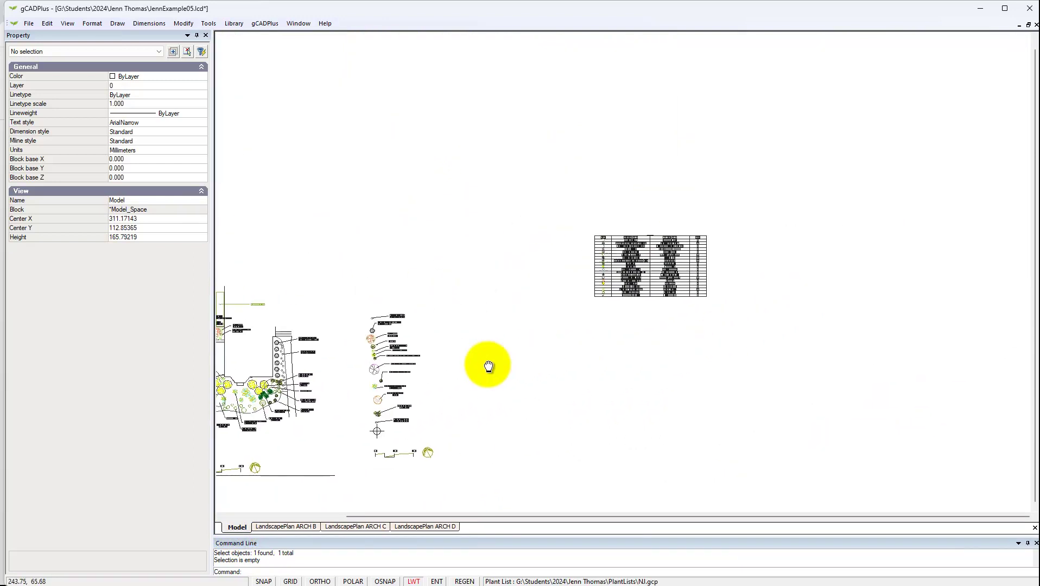
scroll(484, 364, "down", 1)
scroll(648, 329, "up", 3)
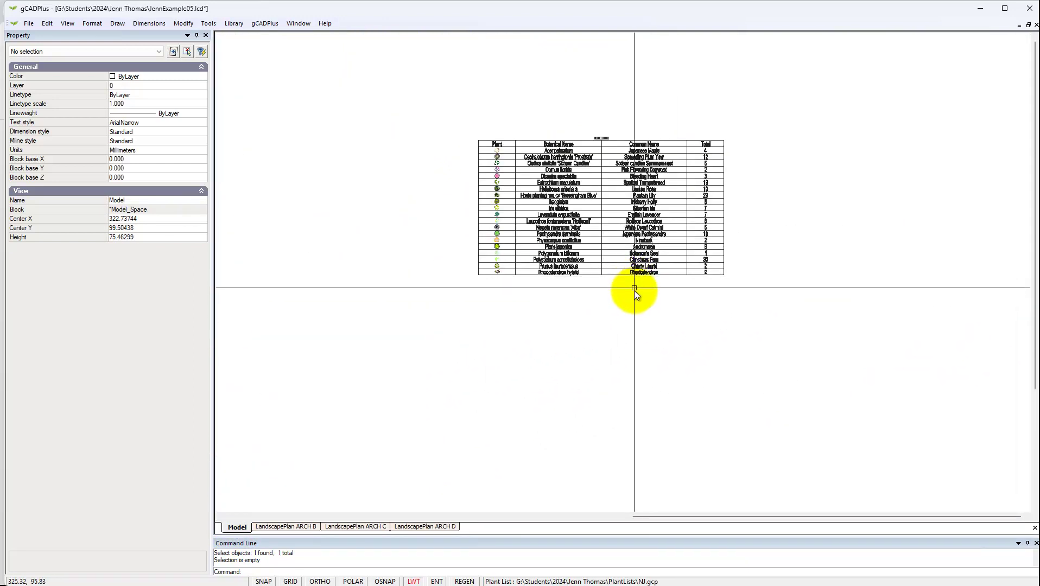
scroll(621, 300, "up", 1)
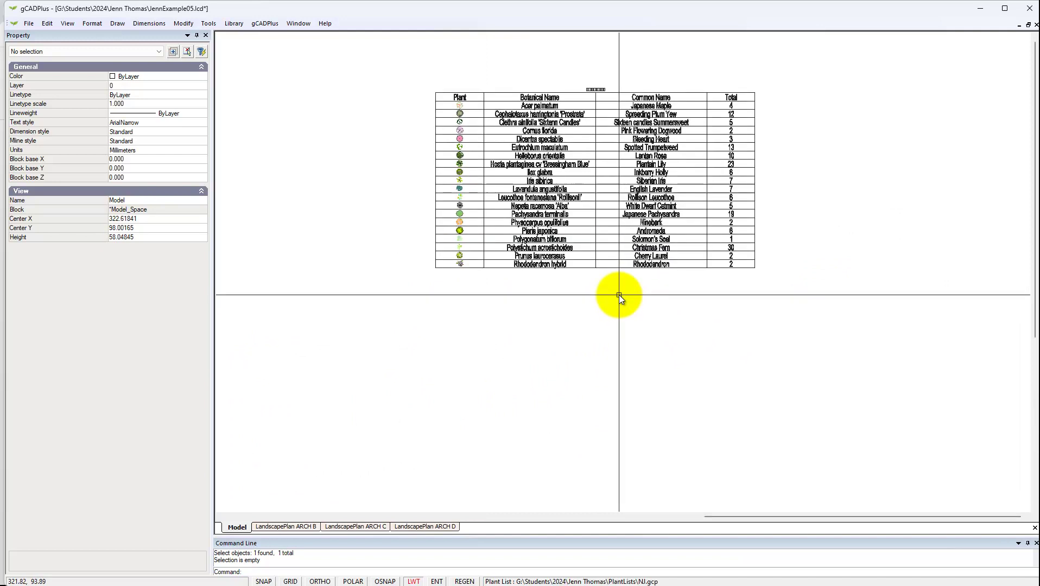
left_click(506, 95)
right_click(515, 158)
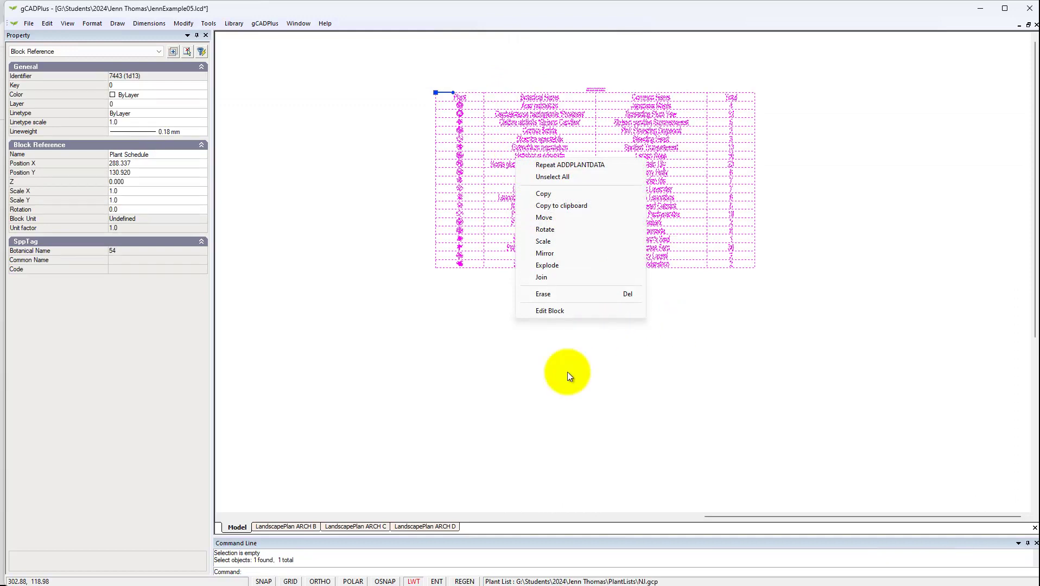
left_click(489, 392)
key("Escape")
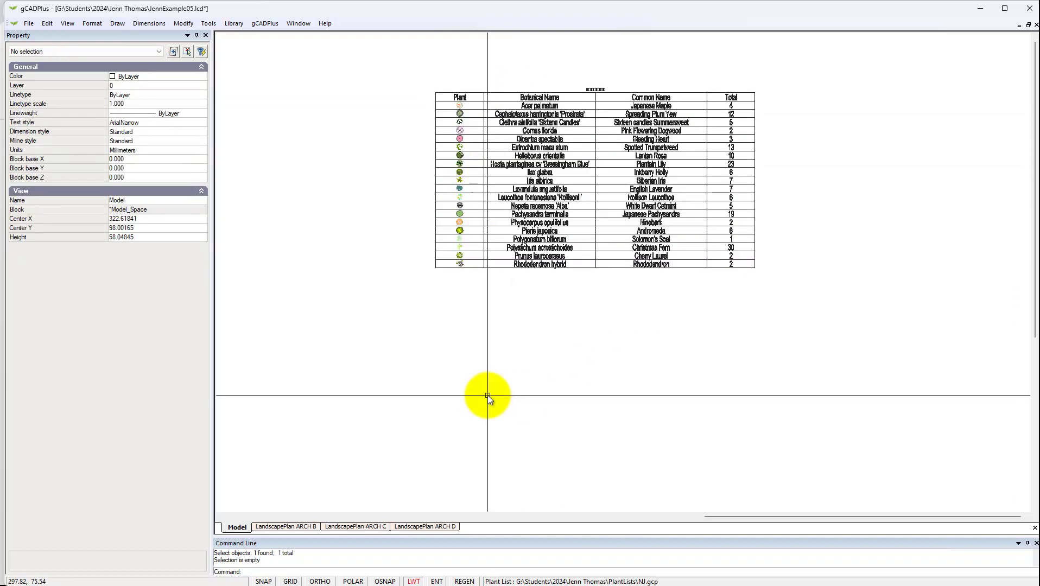
- Draw a two-point rectangle framing the whole plant schedule table
left_click(118, 25)
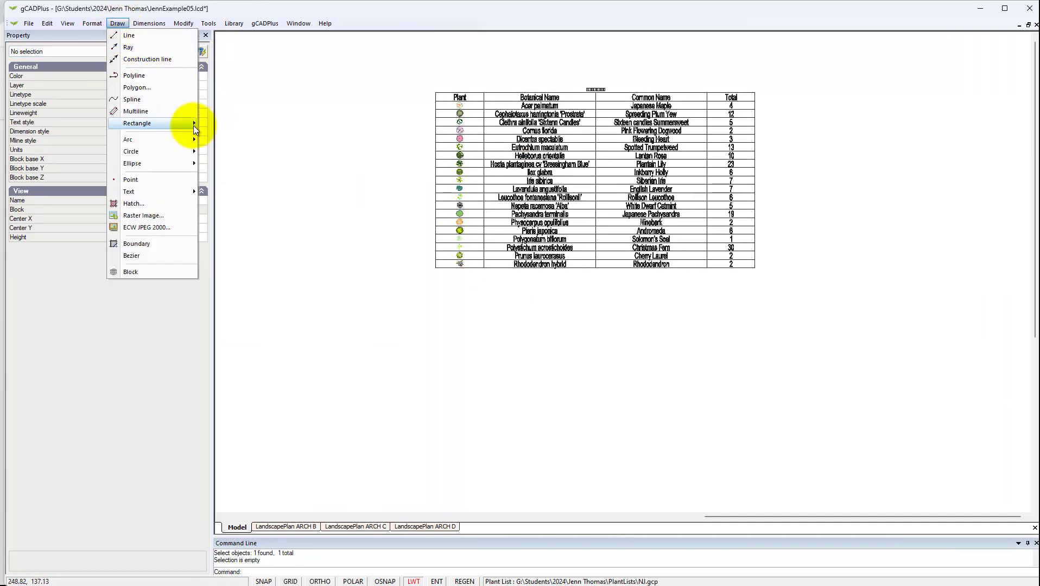
mouse_move(194, 125)
left_click(227, 121)
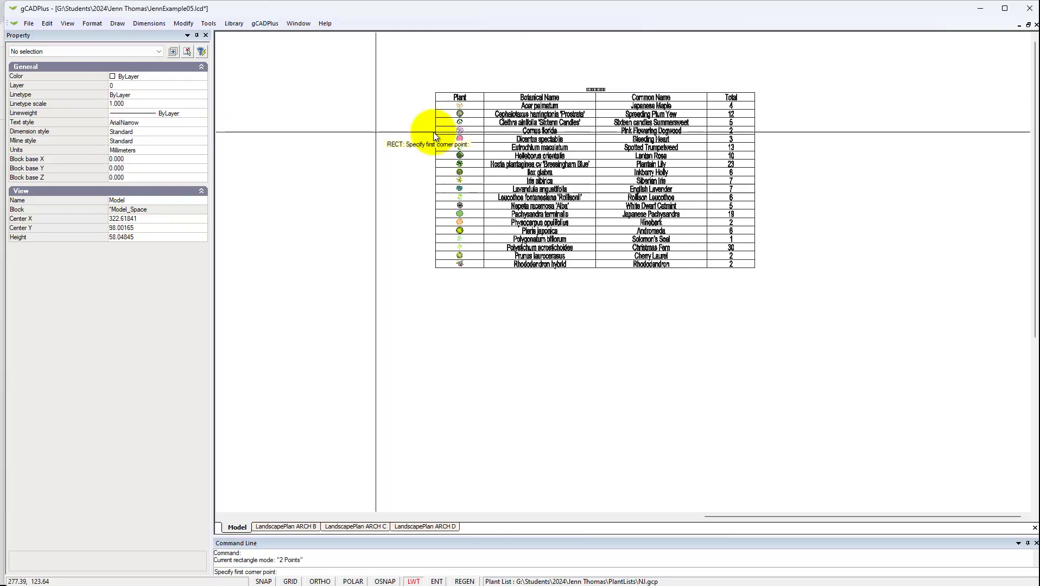
left_click(429, 83)
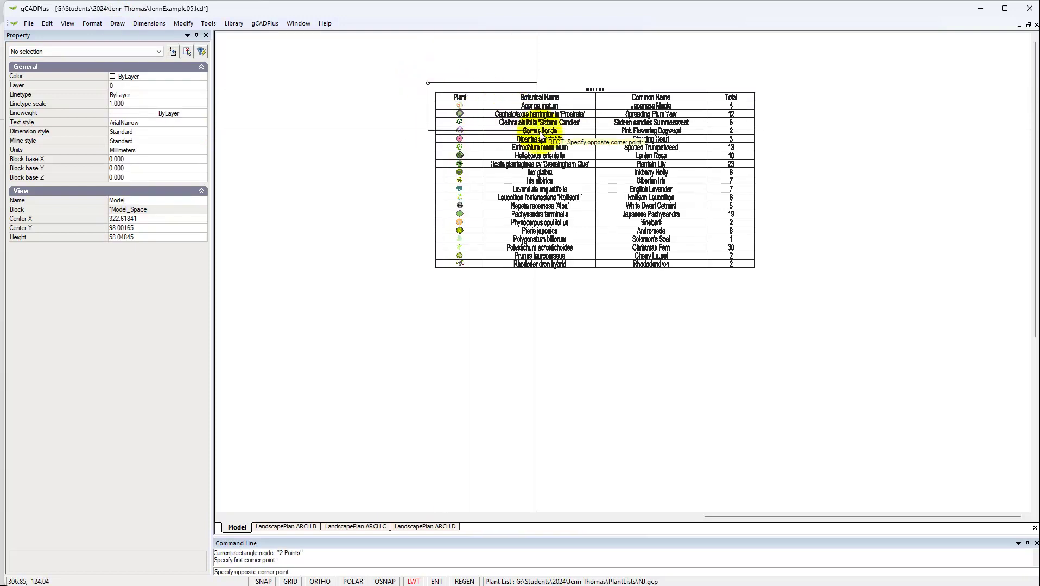
left_click(763, 273)
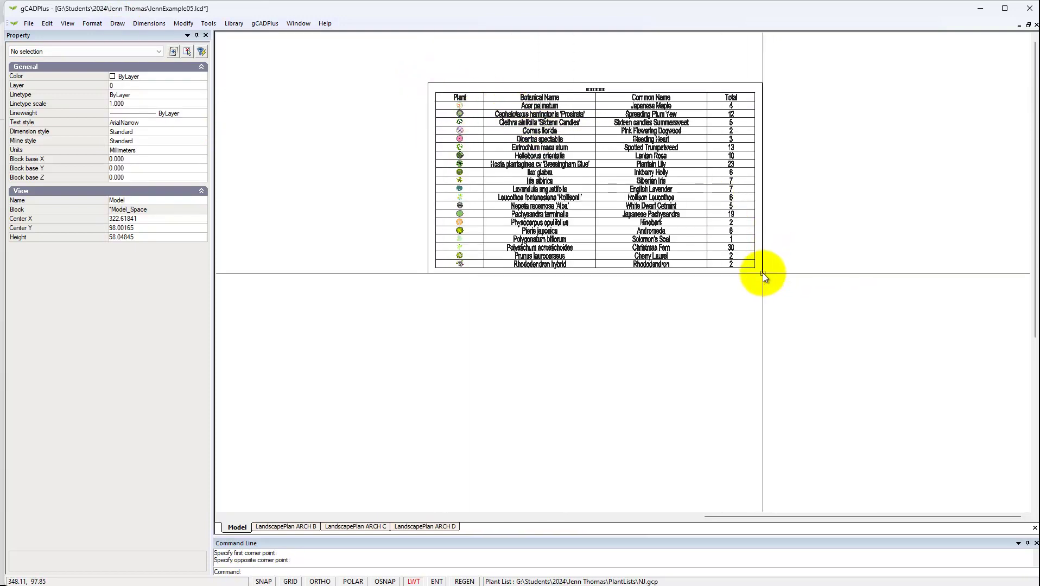
left_click(764, 239)
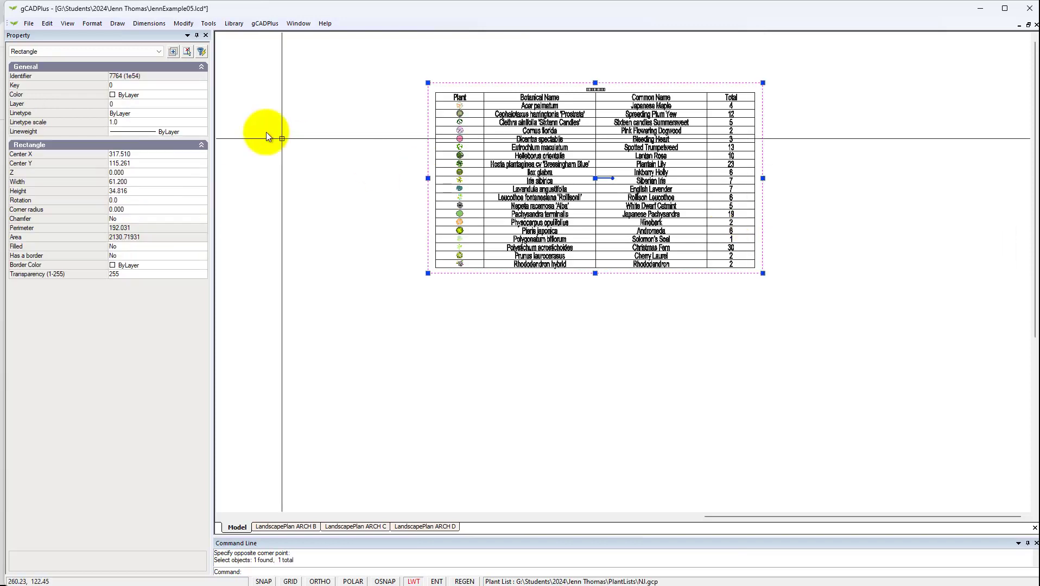
- Set the rectangle's colour to 255 and turn its fill on
left_click(202, 98)
left_click(202, 97)
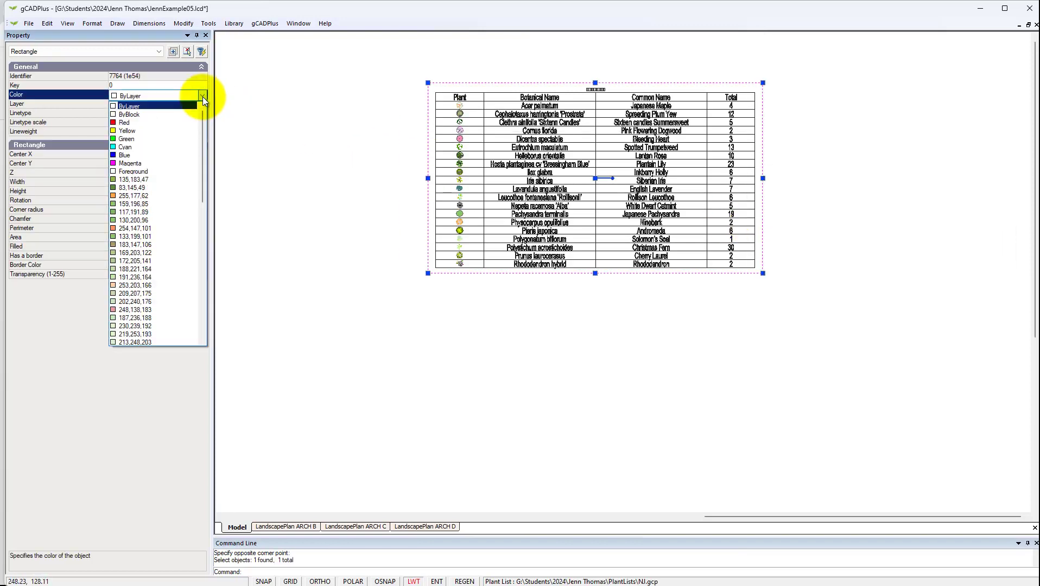
left_click_drag(202, 193, 201, 336)
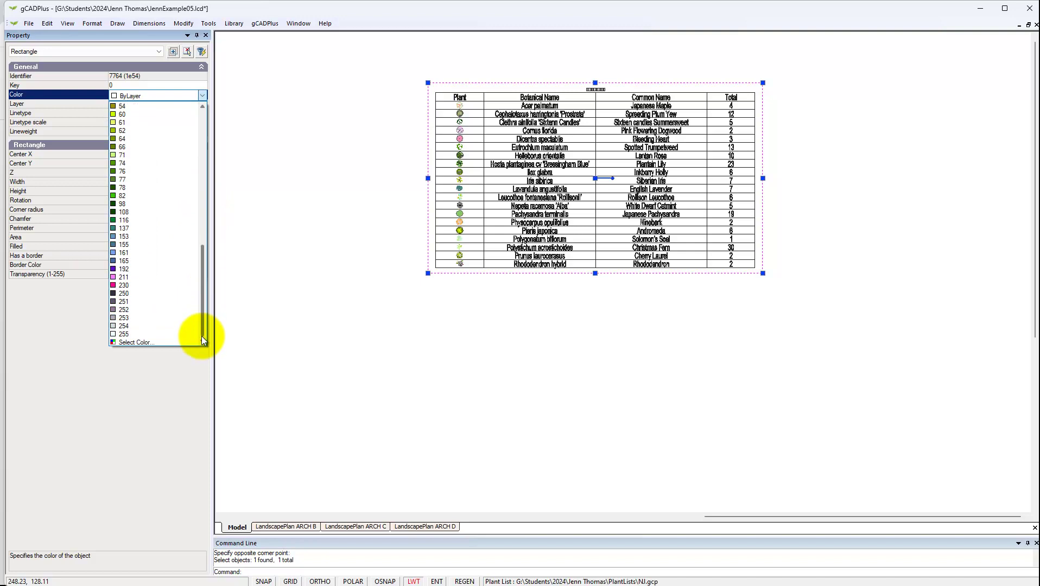
left_click(168, 334)
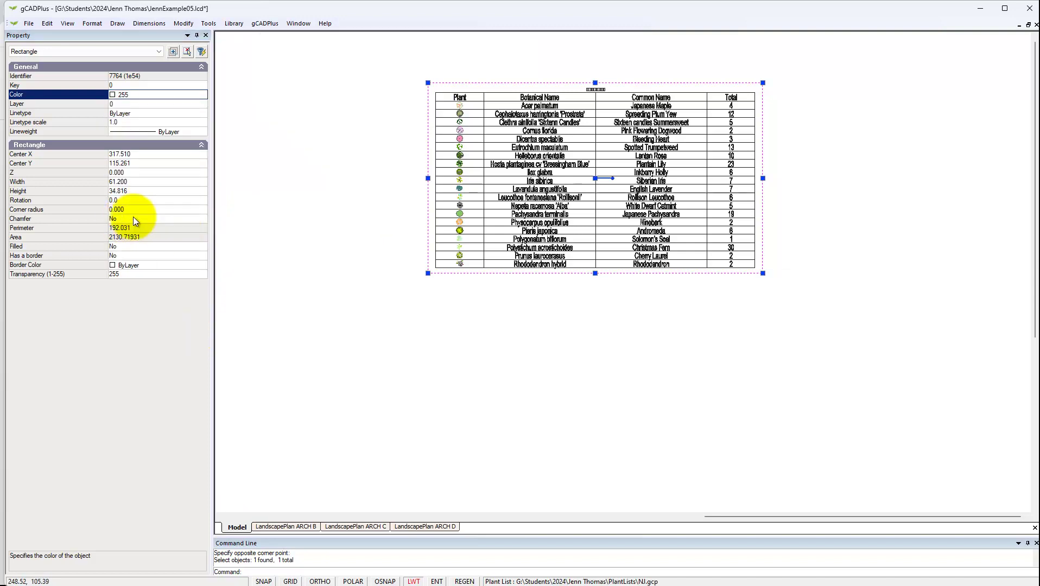
double_click(127, 247)
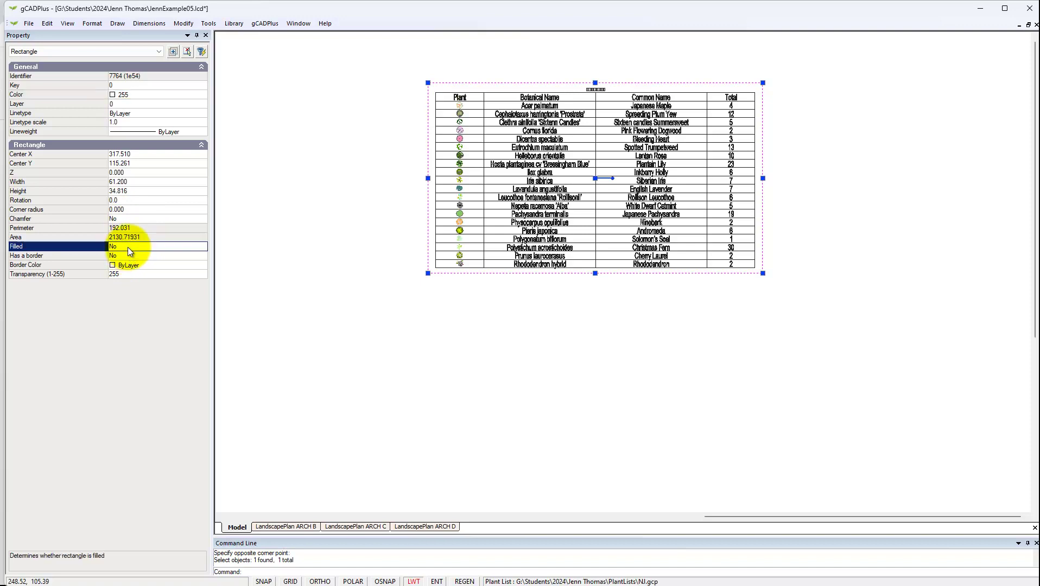
key("Escape")
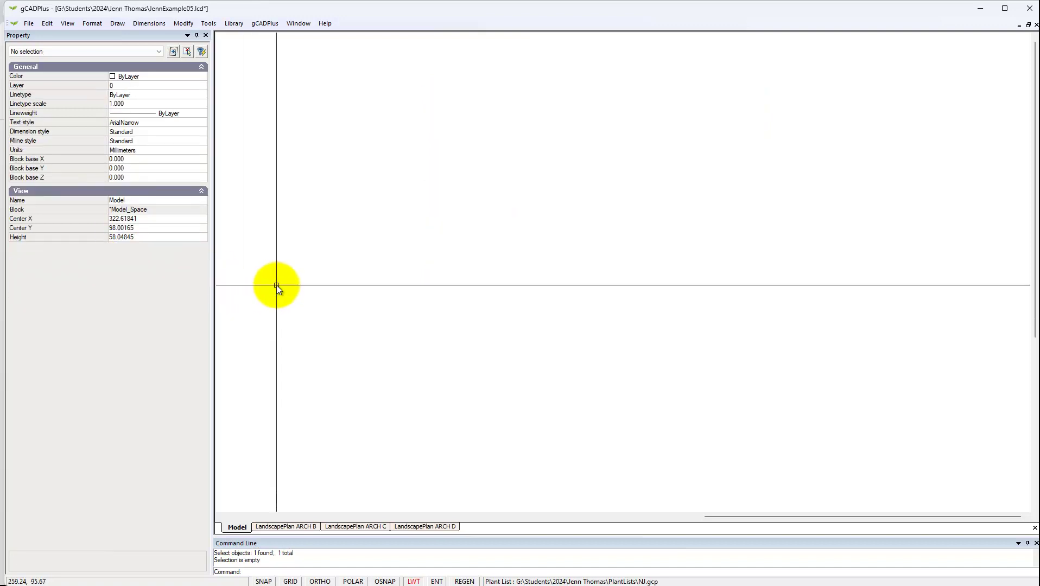
- Select the plant table and rectangle together and bring them to the front
mouse_move(615, 330)
left_mouse_down()
mouse_move(522, 228)
mouse_move(449, 173)
left_mouse_up()
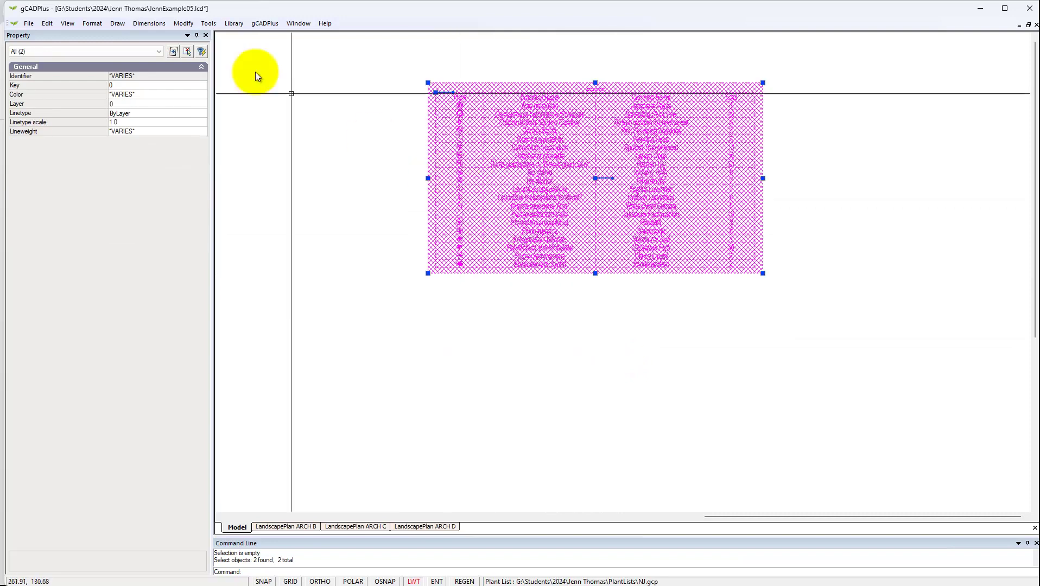
left_click(212, 25)
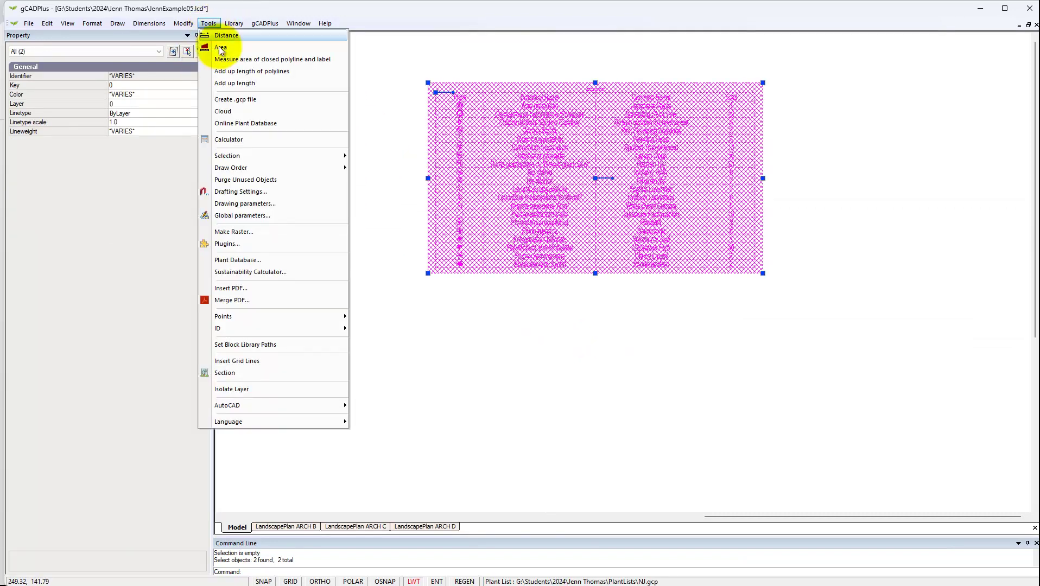
mouse_move(343, 172)
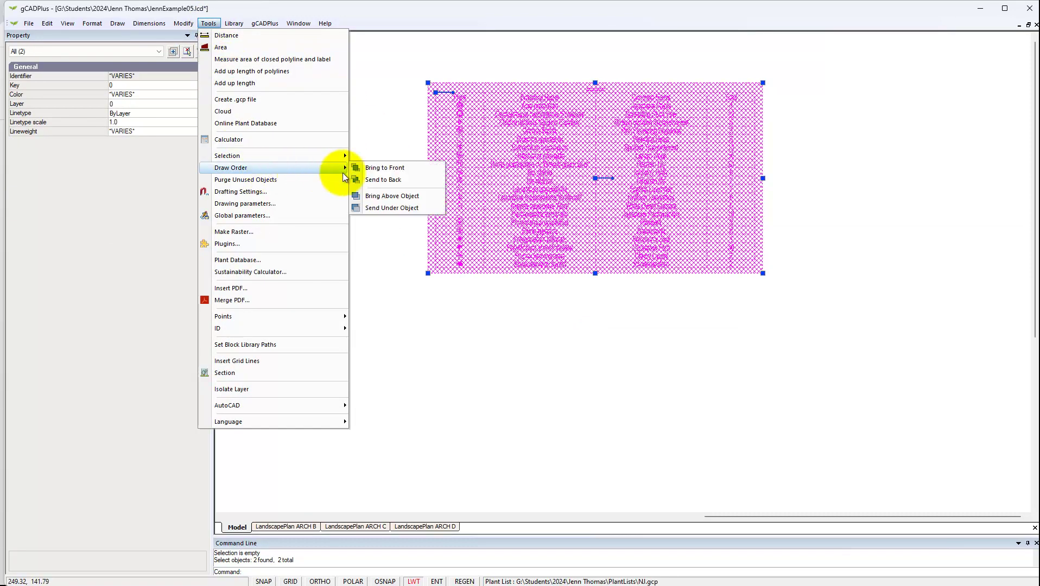
left_click(390, 168)
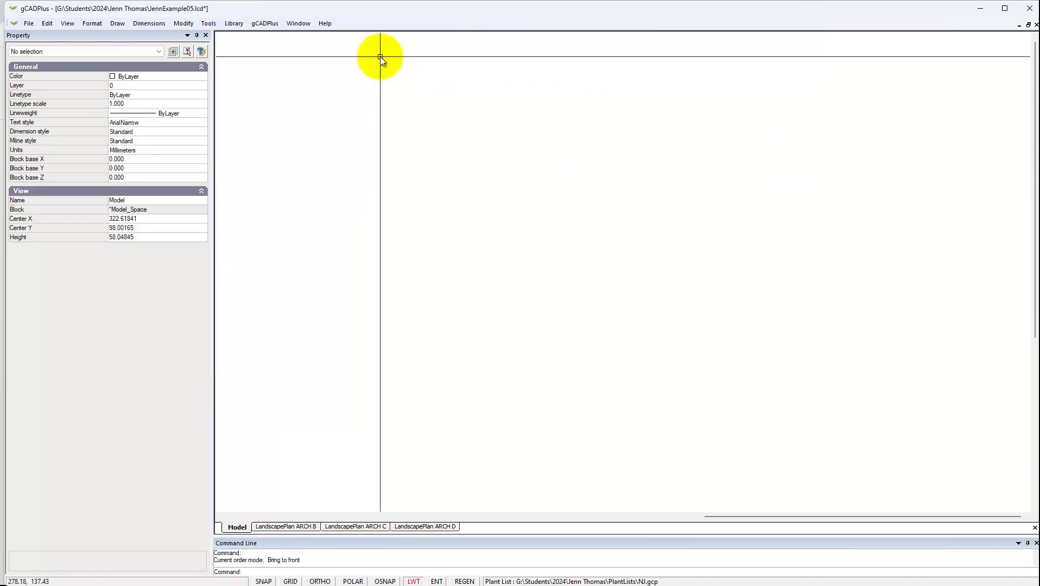
- Narrow the selection to the Plant Schedule block and bring it to the front
left_click(381, 56)
left_click(836, 339)
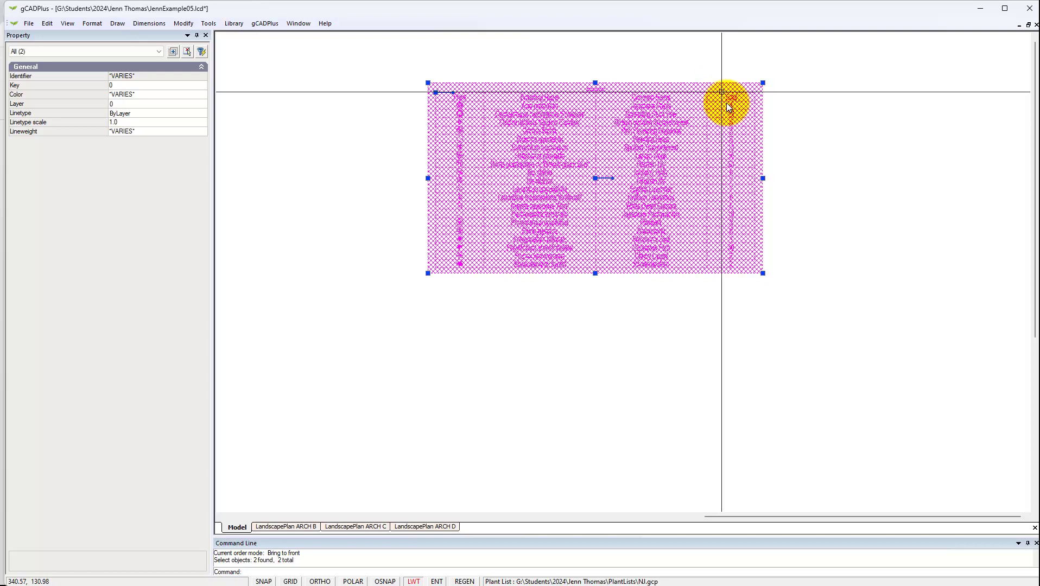
left_click(716, 135)
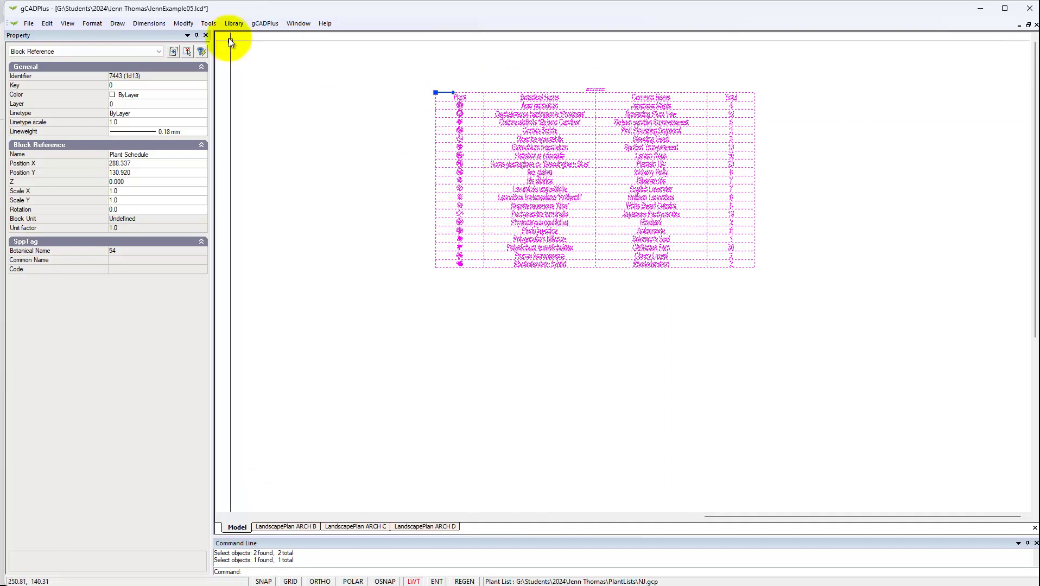
left_click(208, 23)
mouse_move(302, 168)
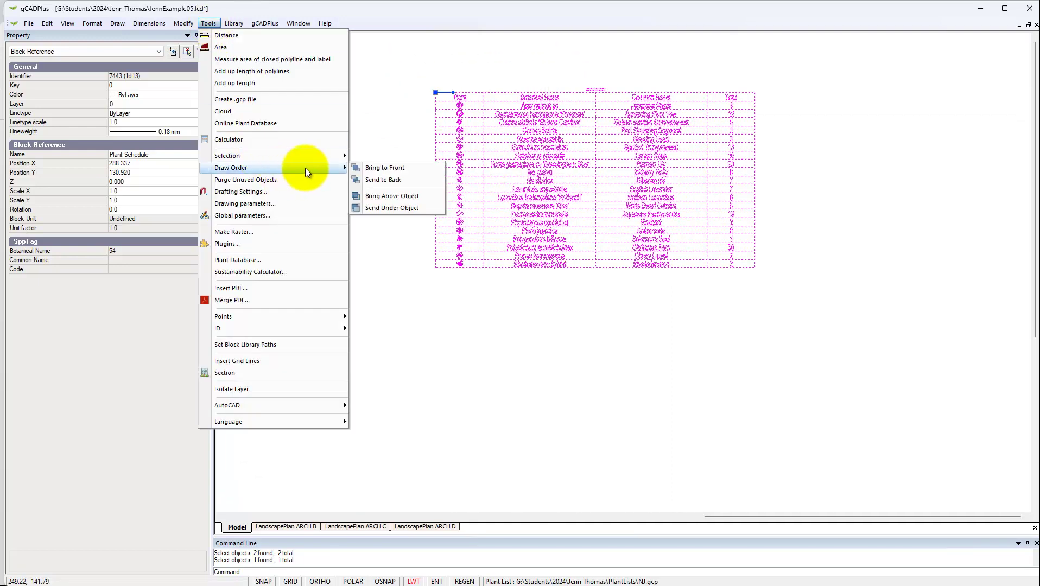
left_click(380, 170)
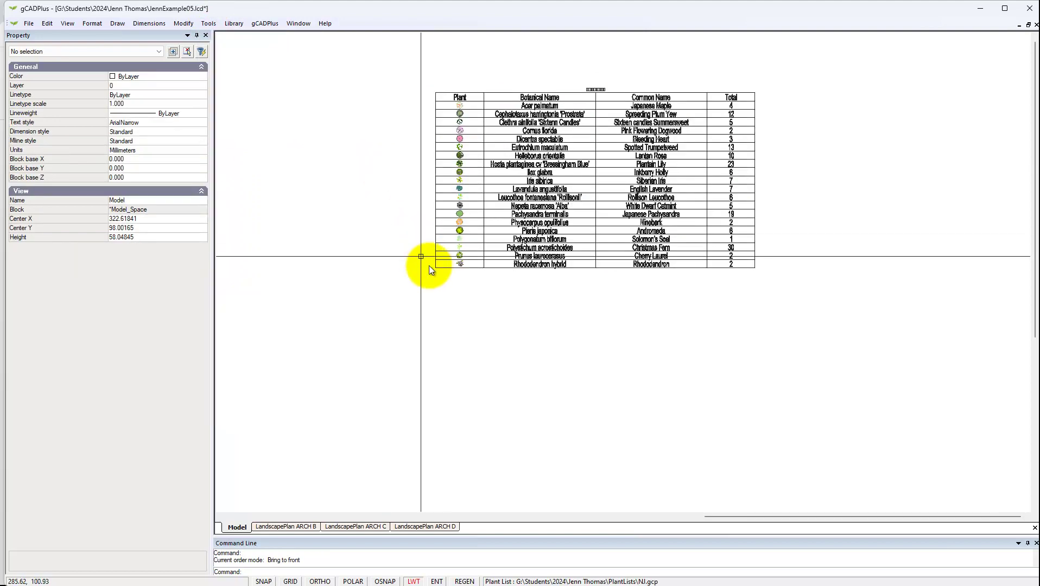
scroll(560, 125, "up", 1)
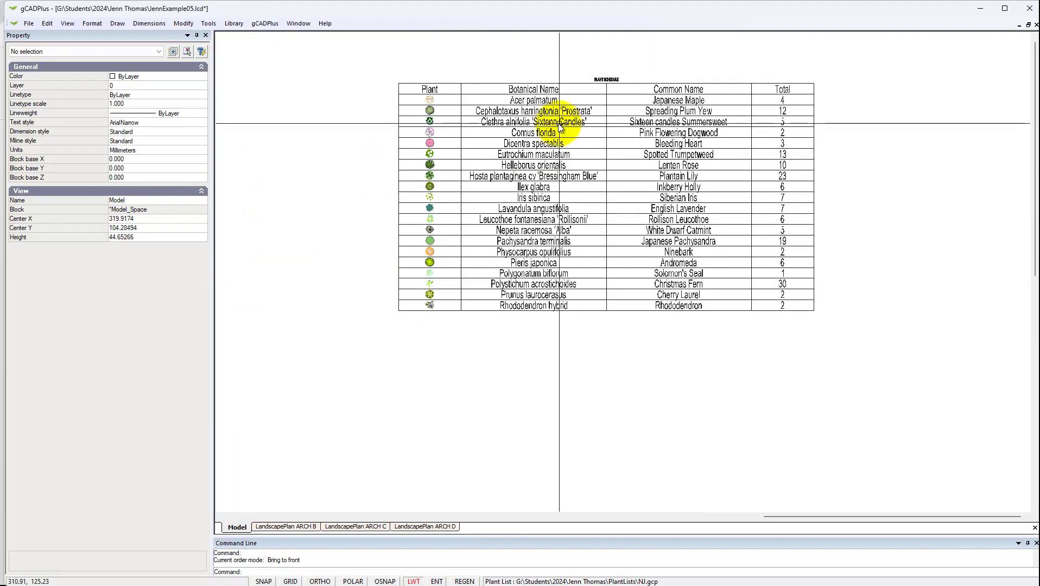
left_click(560, 126)
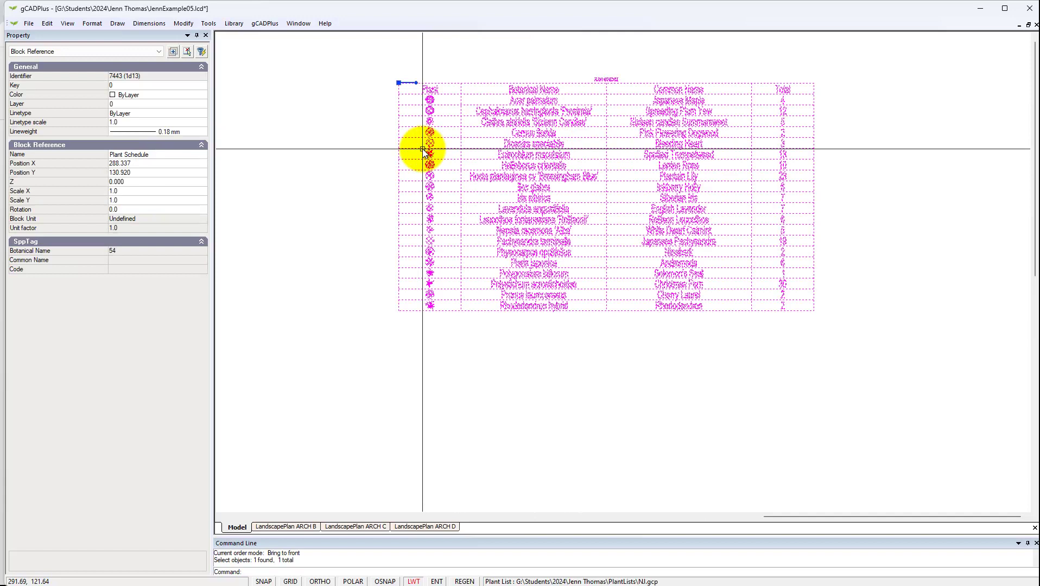
- Open the Plant Schedule block in the block editor
right_click(419, 205)
left_click(468, 294)
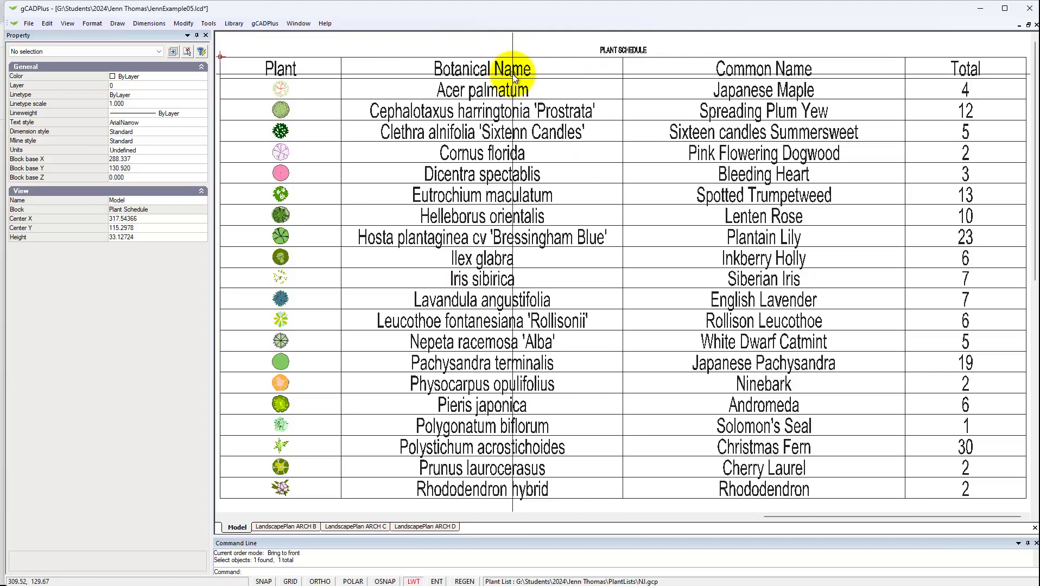
key("Escape")
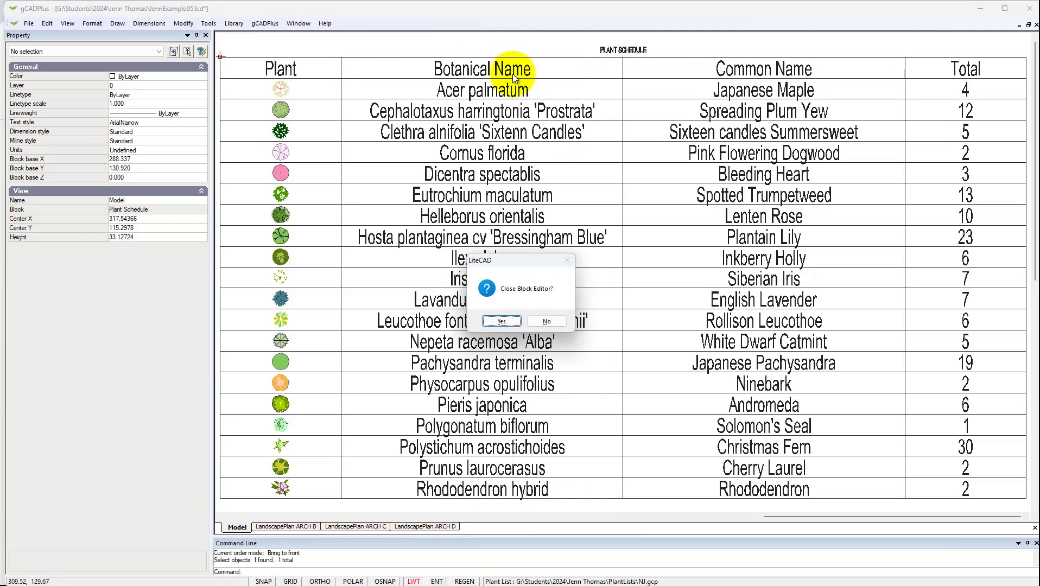
left_click(547, 321)
left_click(479, 95)
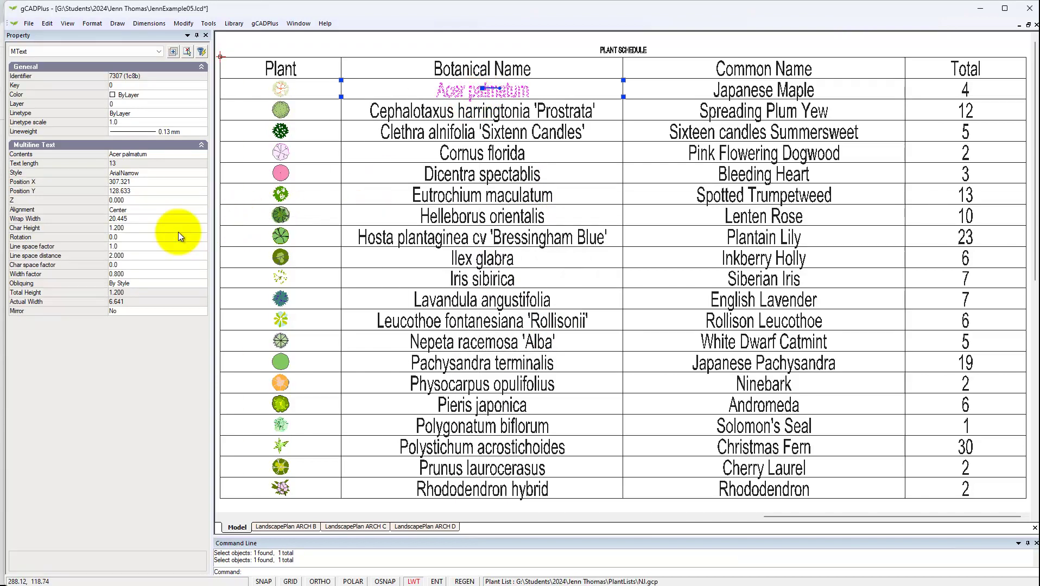
key("Escape")
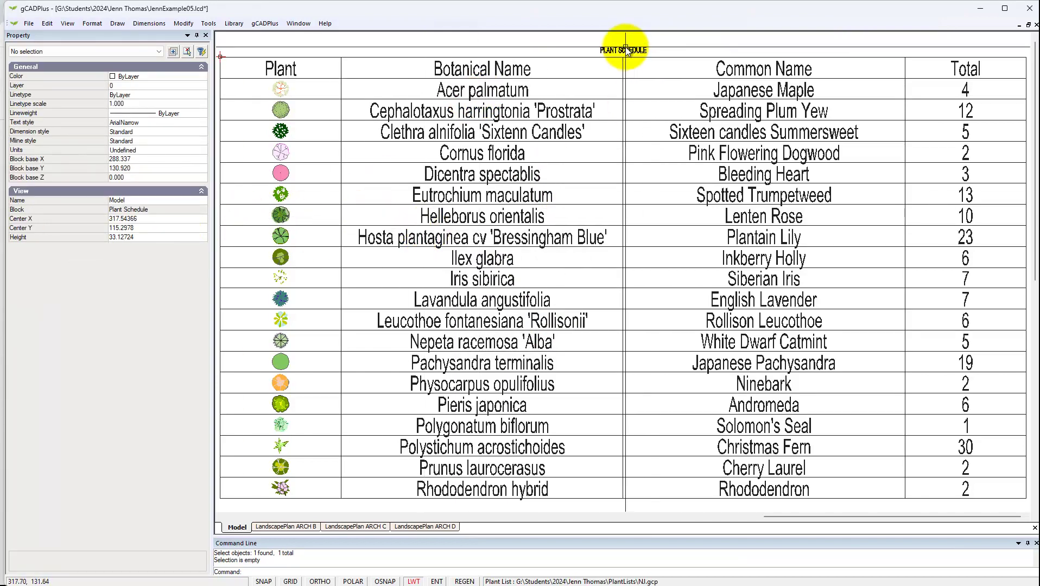
- Change the PLANT SCHEDULE title's text height from 0.457 to 1.2
left_click(624, 49)
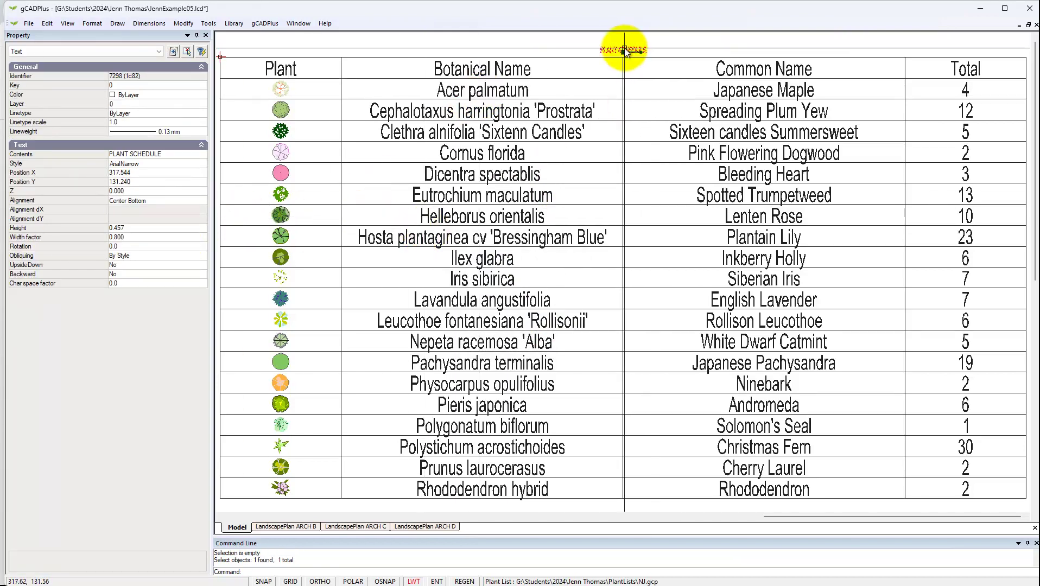
left_click(152, 228)
type("1")
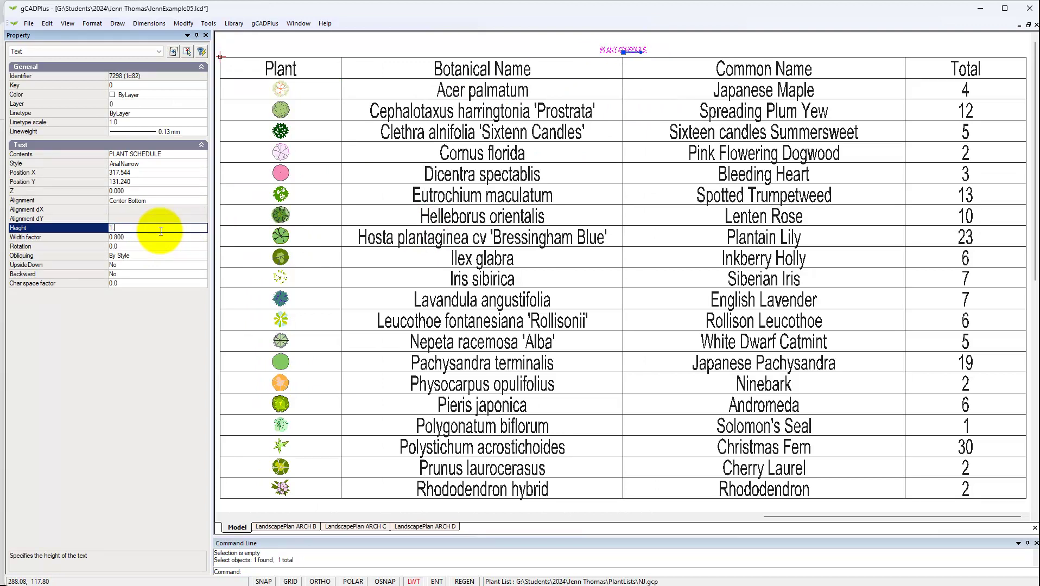
type(".2")
key("Return")
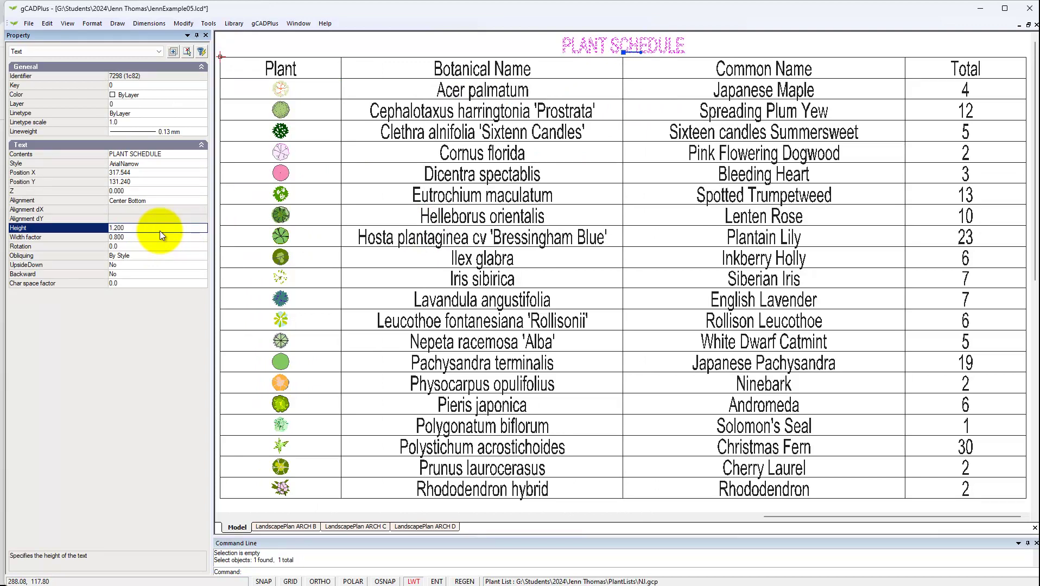
right_click(159, 231)
right_click(292, 281)
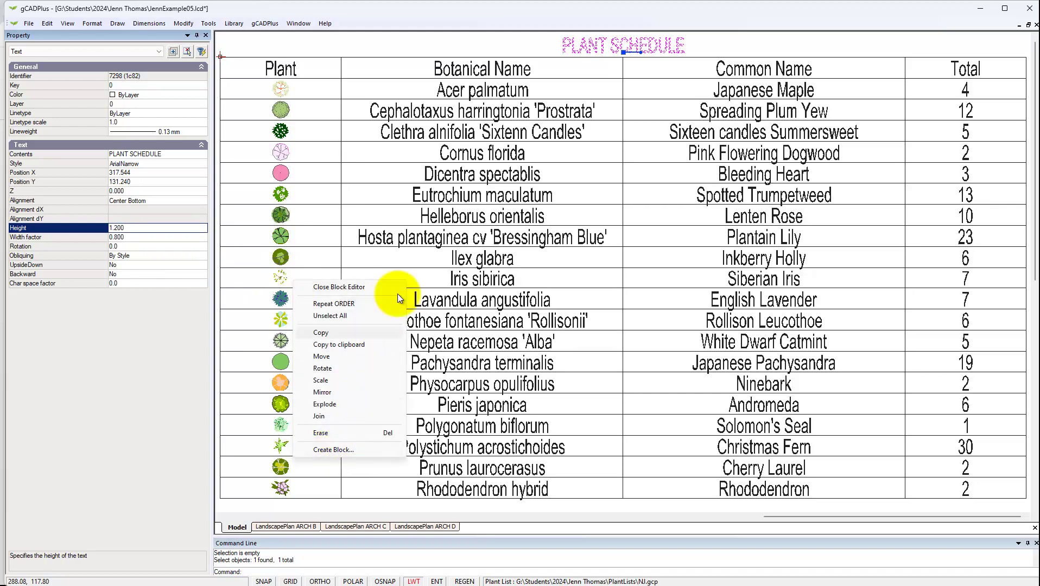
- Close the block editor and zoom extents to show the whole landscape plan
left_click(346, 287)
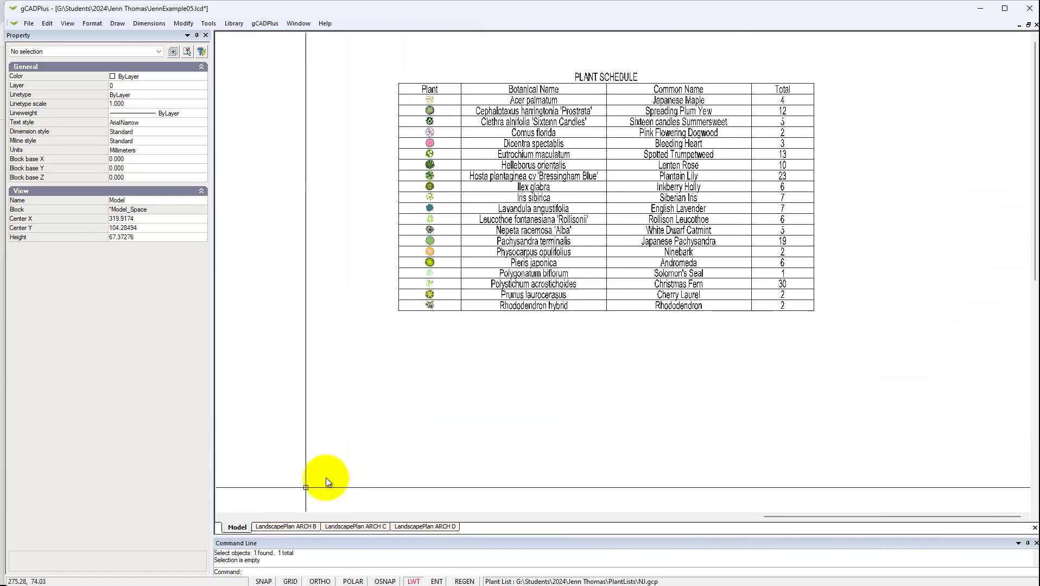
right_click(423, 412)
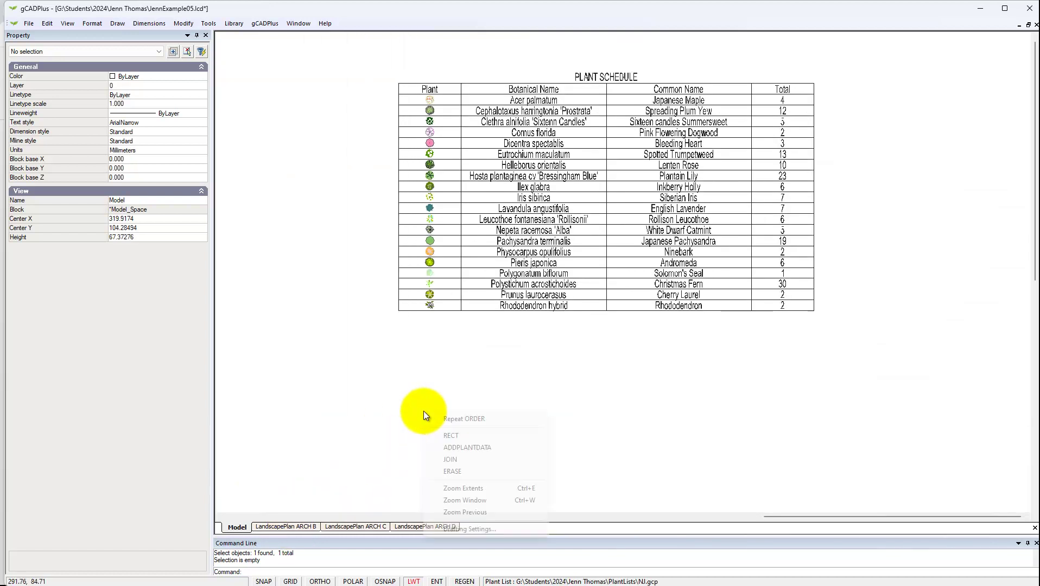
left_click(464, 490)
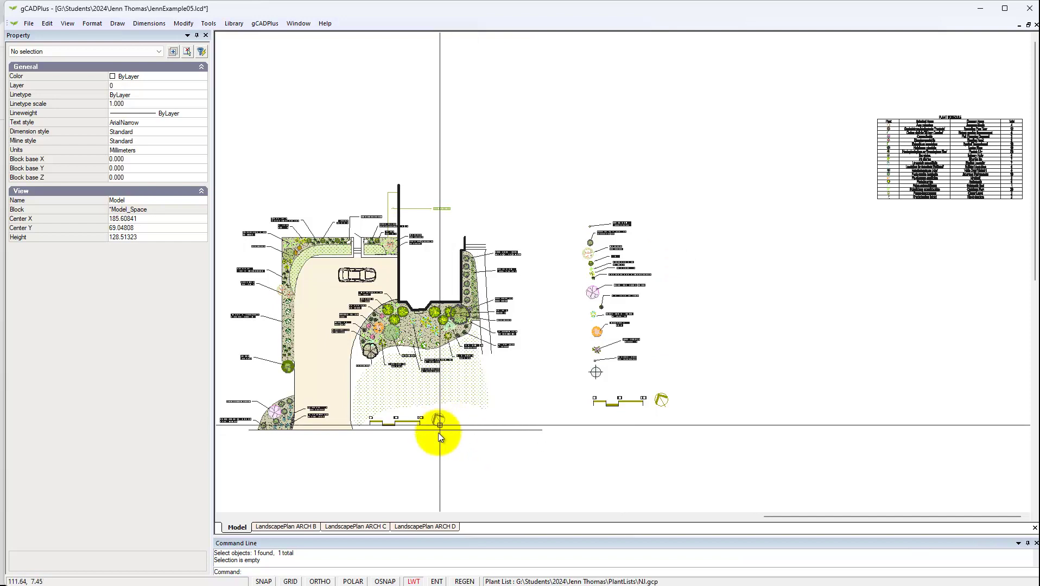
- Switch to the LandscapePlan ARCH B layout and zoom to inspect the updated schedule
left_click(294, 527)
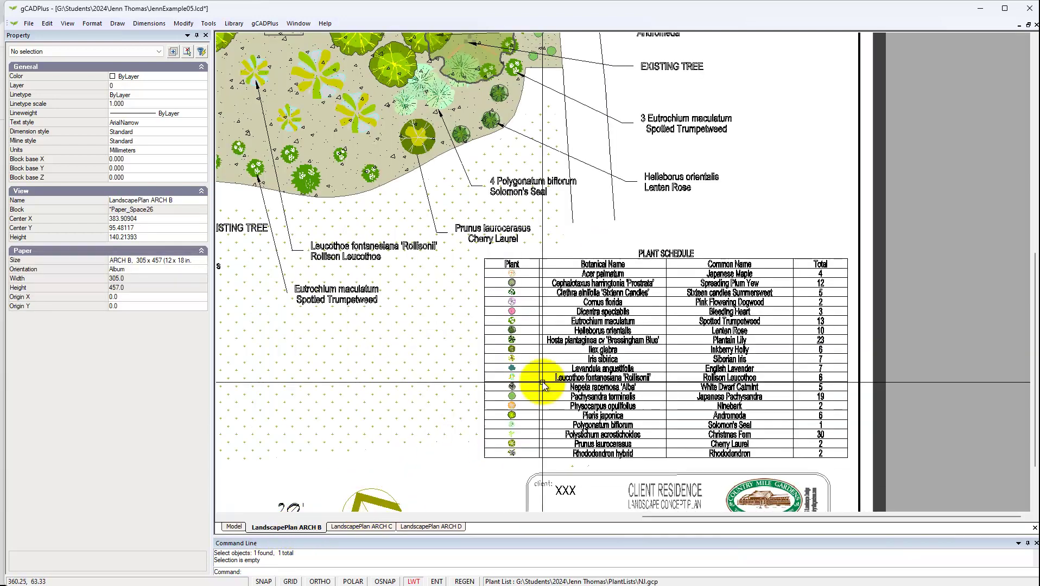
scroll(476, 383, "up", 4)
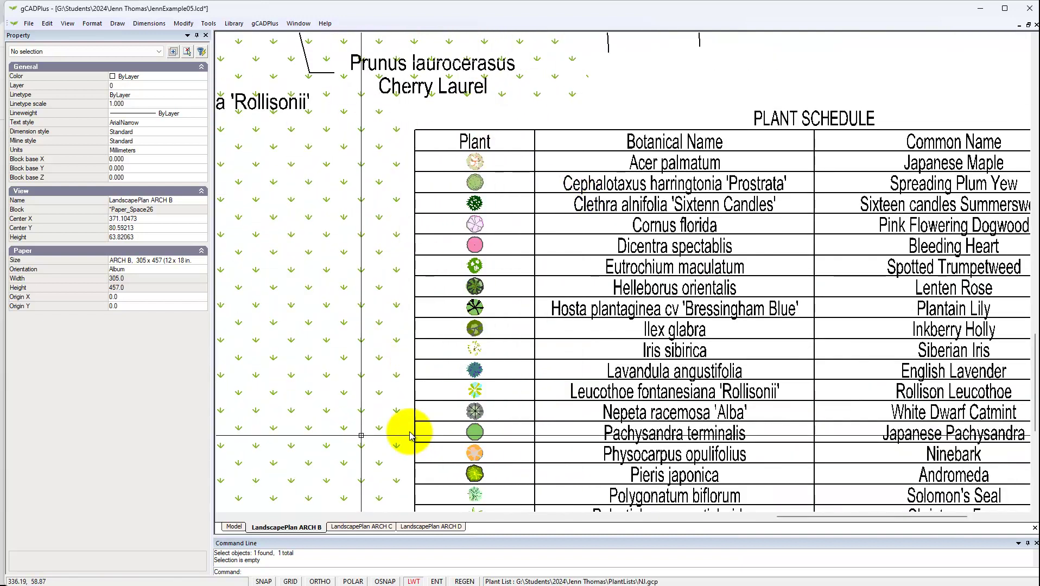
scroll(413, 373, "down", 3)
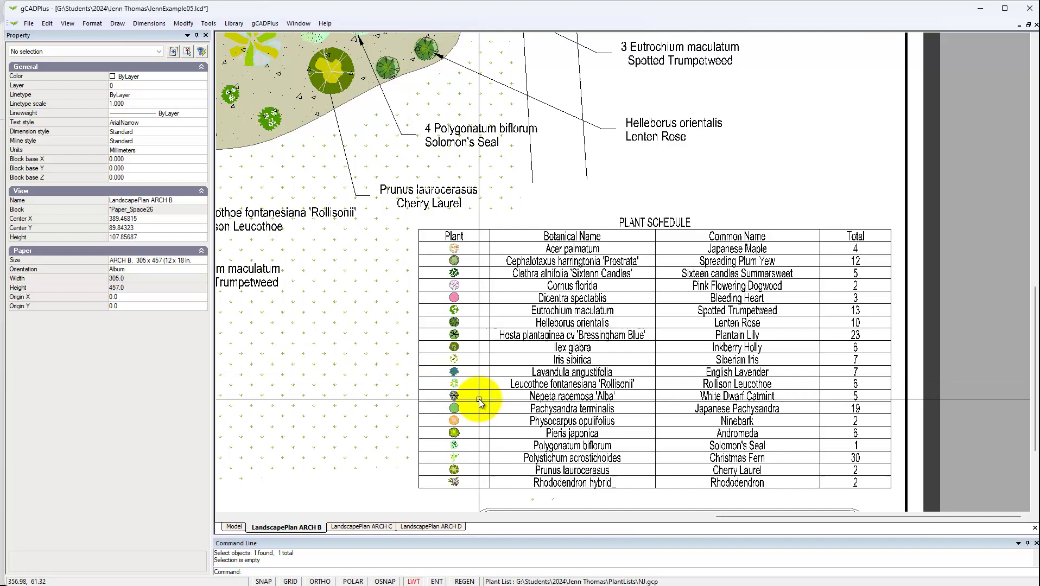
scroll(479, 399, "down", 3)
scroll(667, 334, "down", 1)
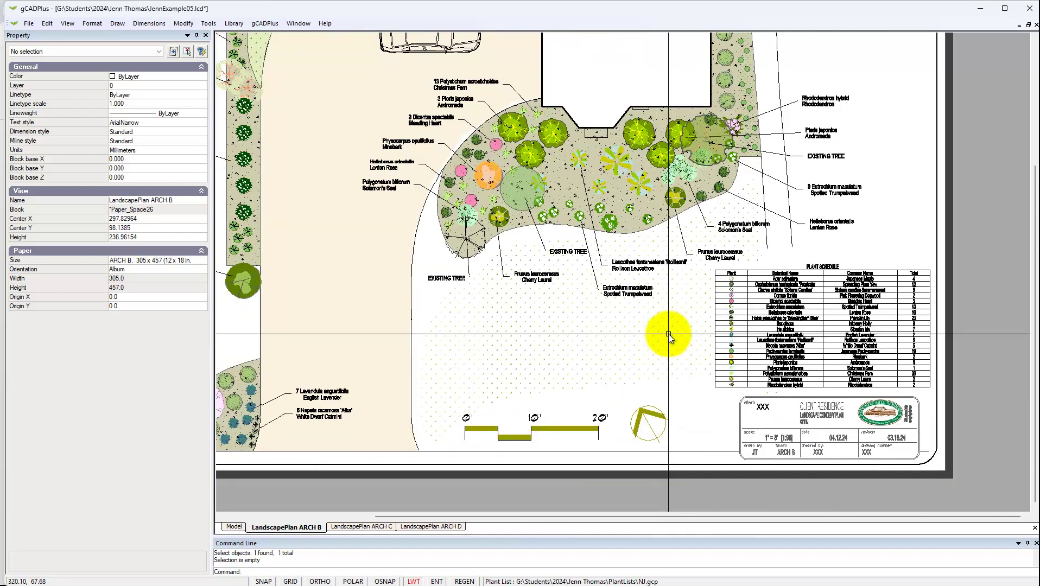